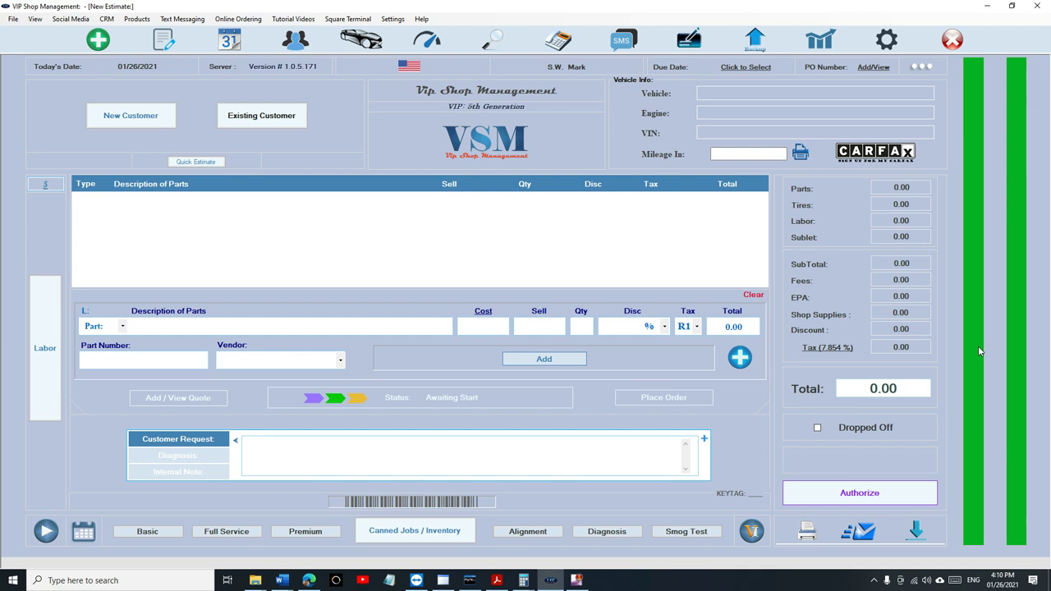
- Sign into the Reports area with the passcode
click(831, 42)
click(495, 272)
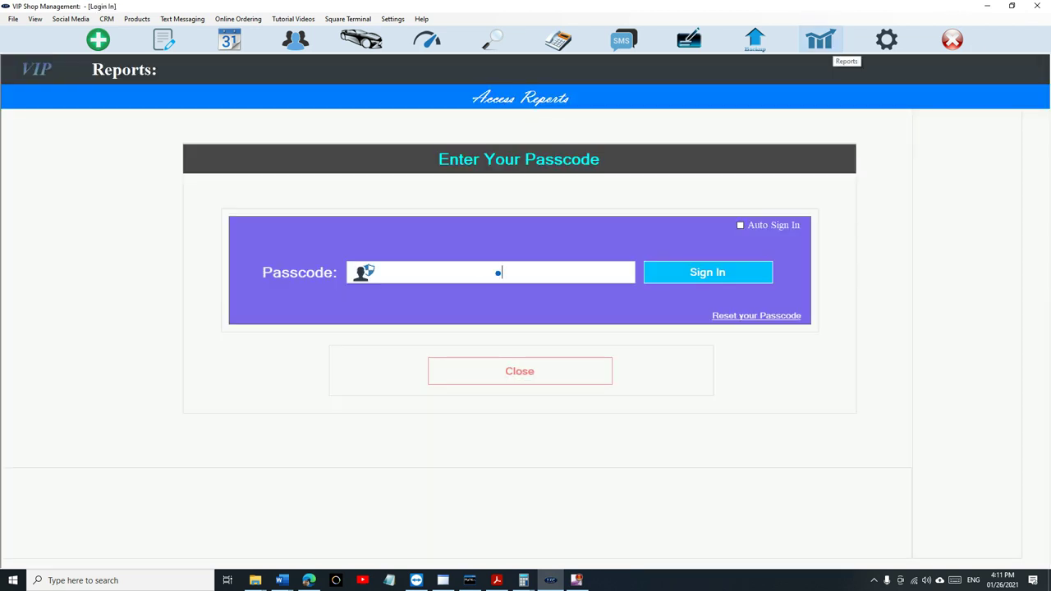
text(****)
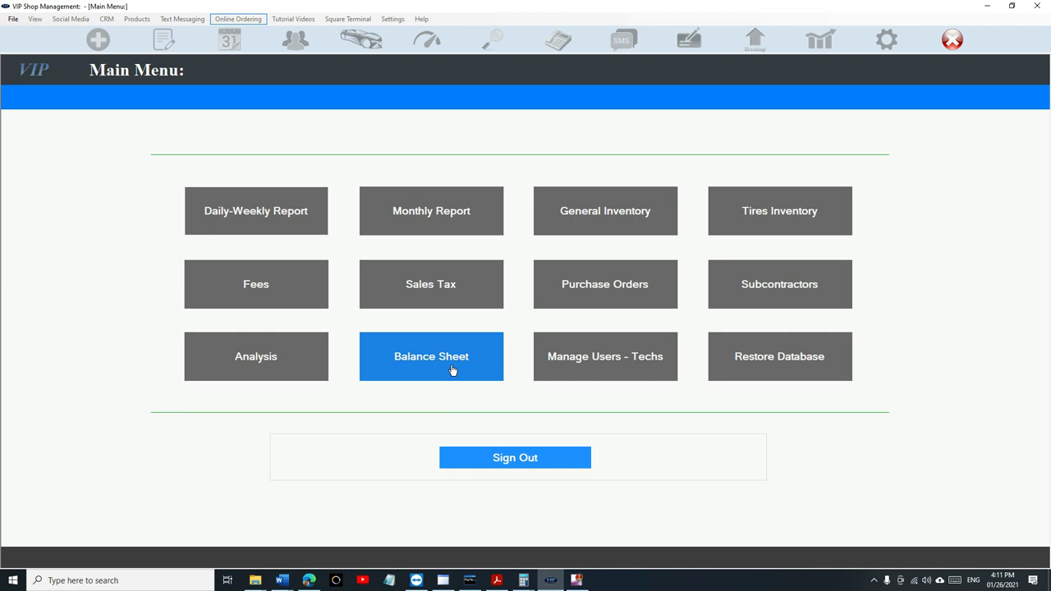
- Open the January 2021 Balance Sheet and review its Monthly Expenses list
click(470, 372)
click(197, 545)
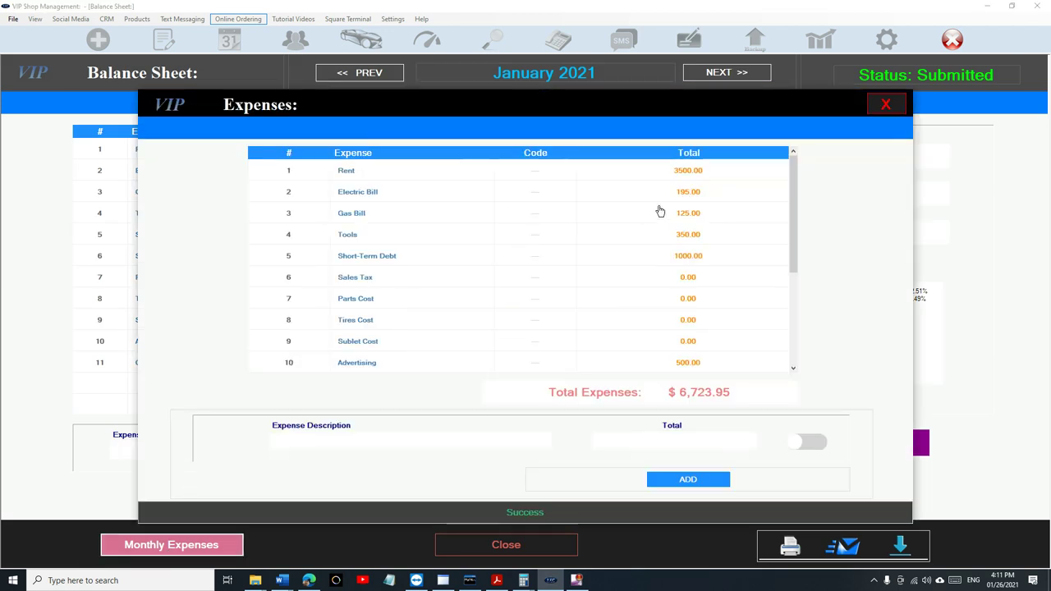
scroll(659, 215, down, 3)
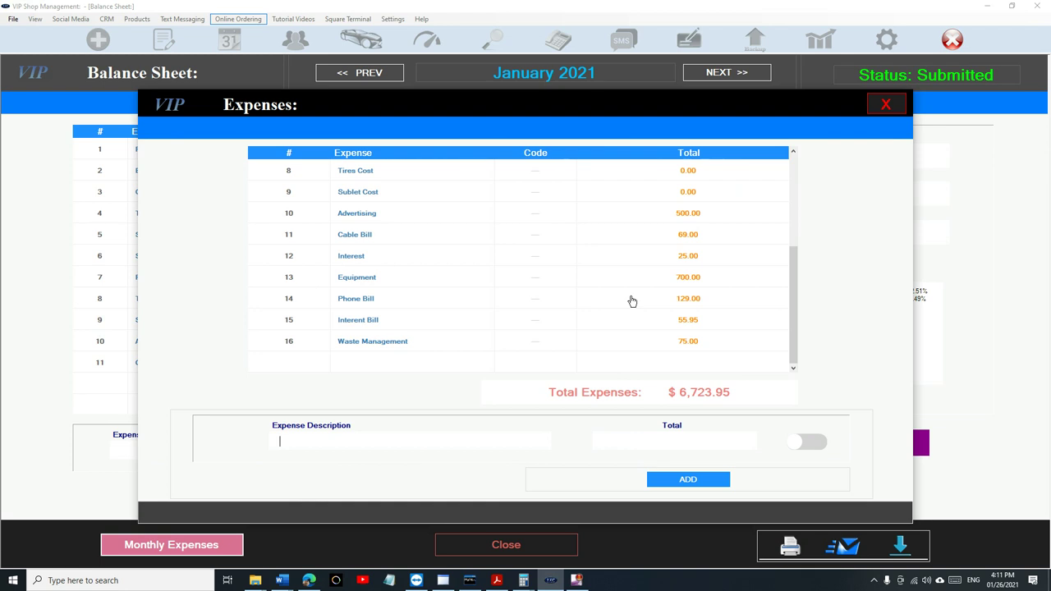
scroll(515, 295, up, 3)
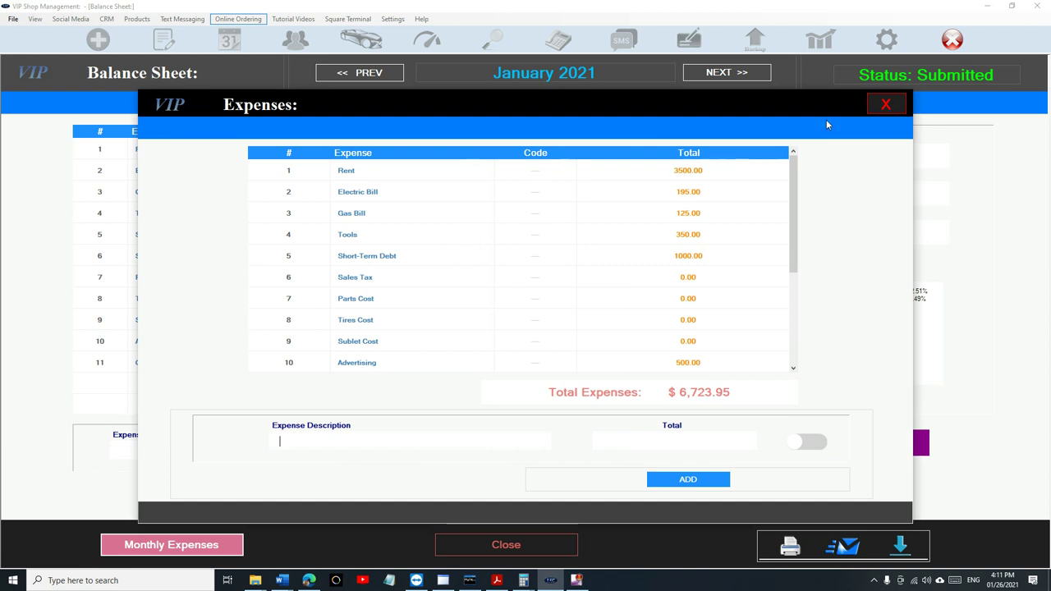
- Close the expenses list and step back month by month from January 2021 to January 2019
click(872, 113)
click(393, 76)
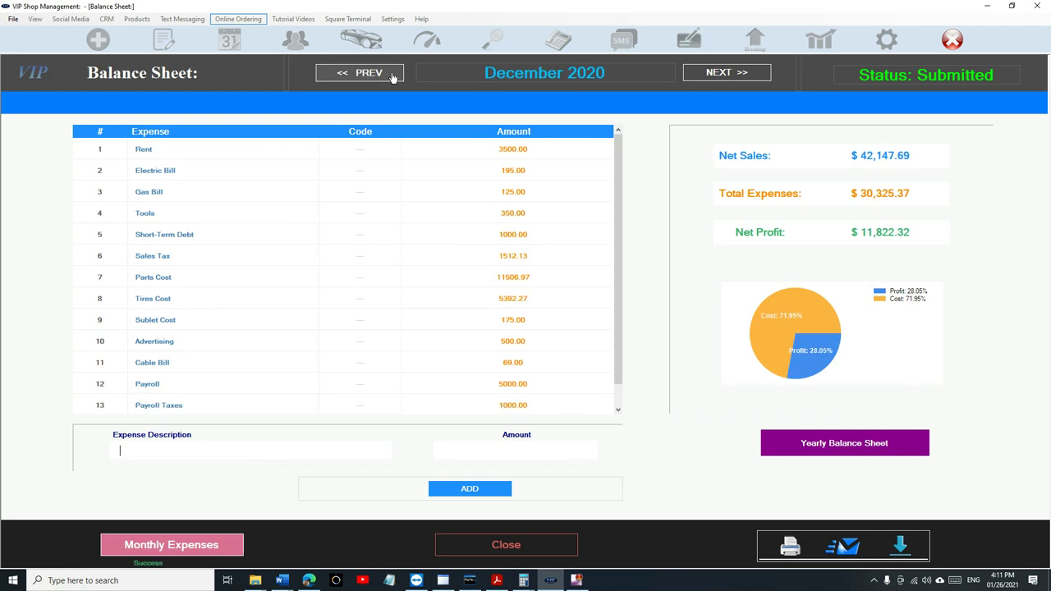
click(392, 76)
click(393, 75)
click(393, 75)
click(392, 75)
click(392, 75)
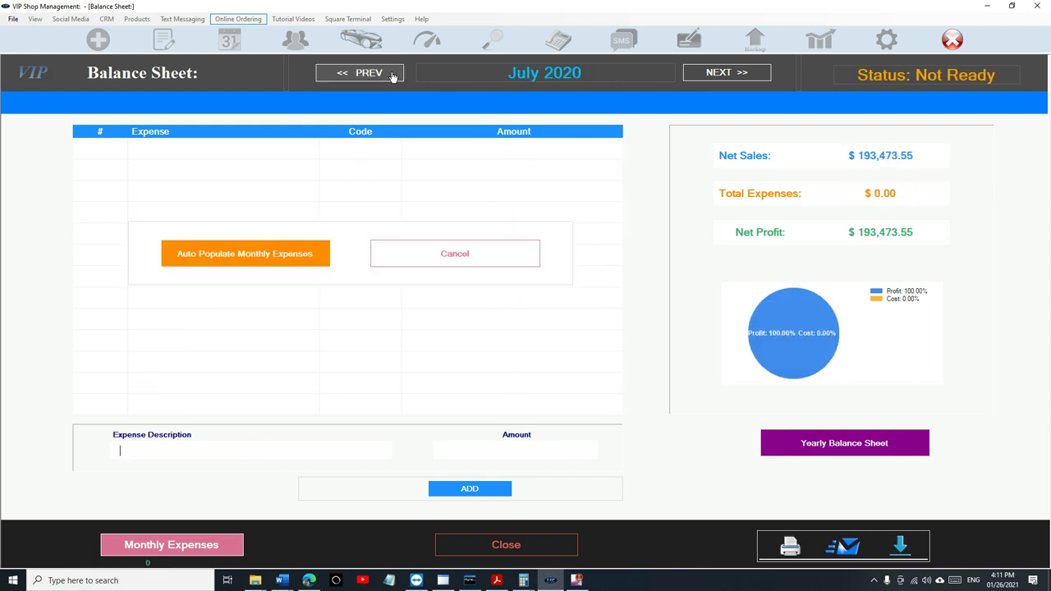
click(392, 76)
click(393, 76)
click(393, 76)
click(392, 75)
click(393, 76)
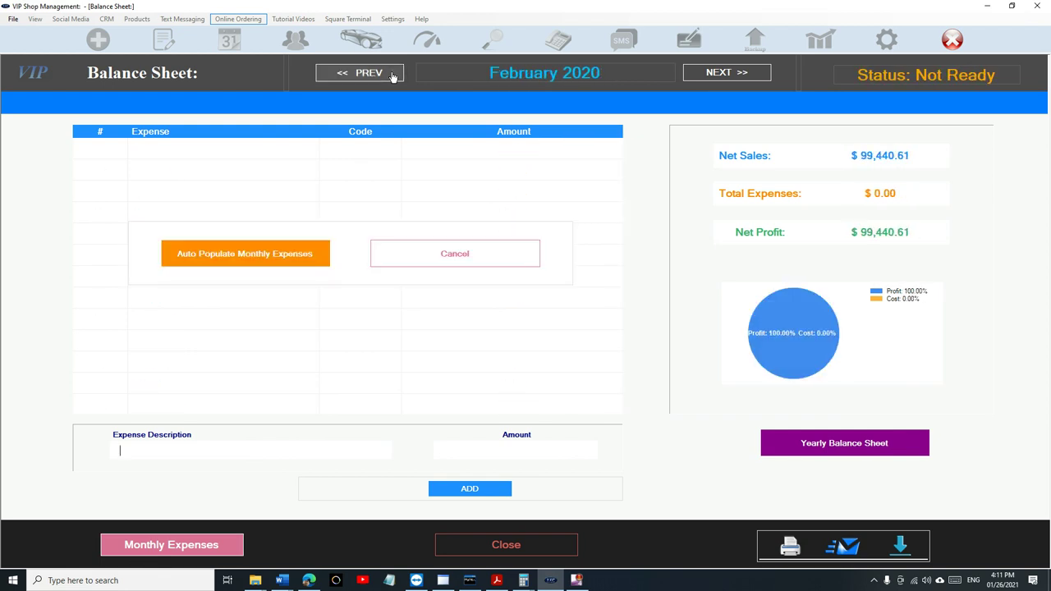
click(393, 76)
click(393, 75)
click(393, 75)
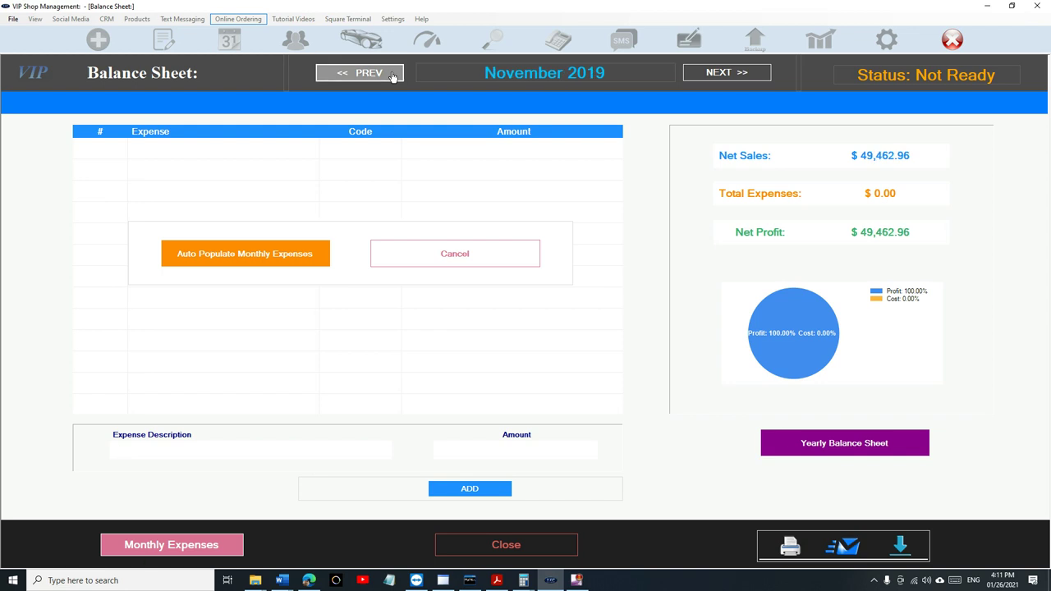
click(392, 75)
click(392, 76)
click(392, 76)
click(392, 76)
click(392, 75)
click(393, 76)
click(393, 76)
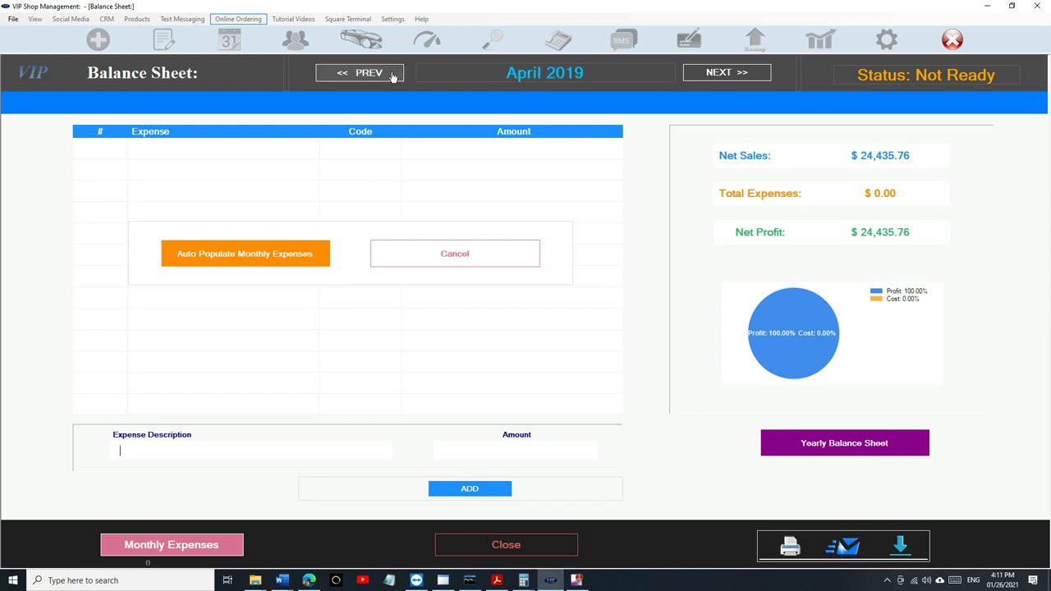
click(392, 75)
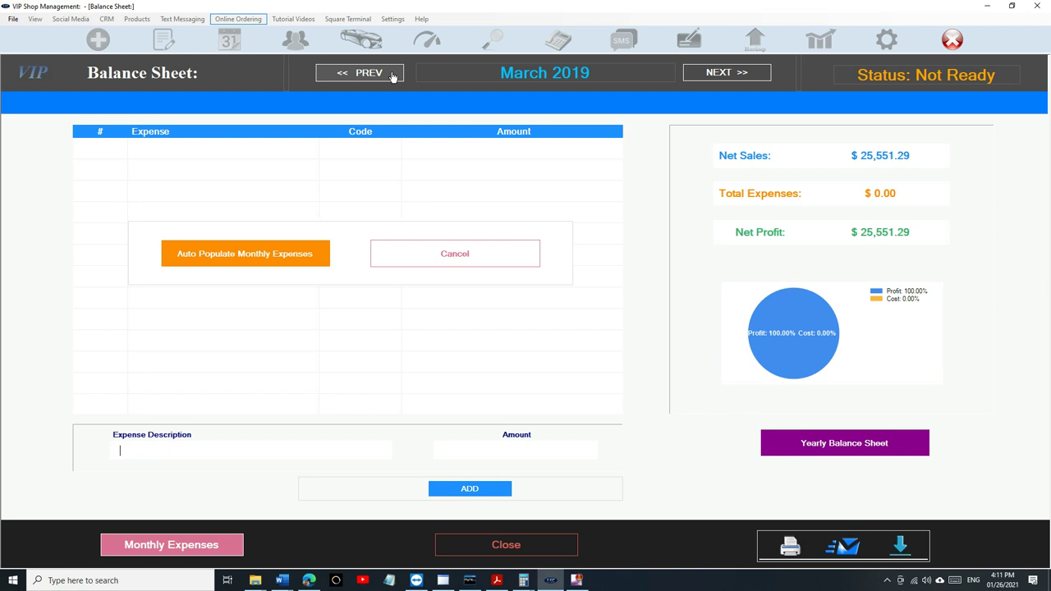
click(392, 75)
click(393, 75)
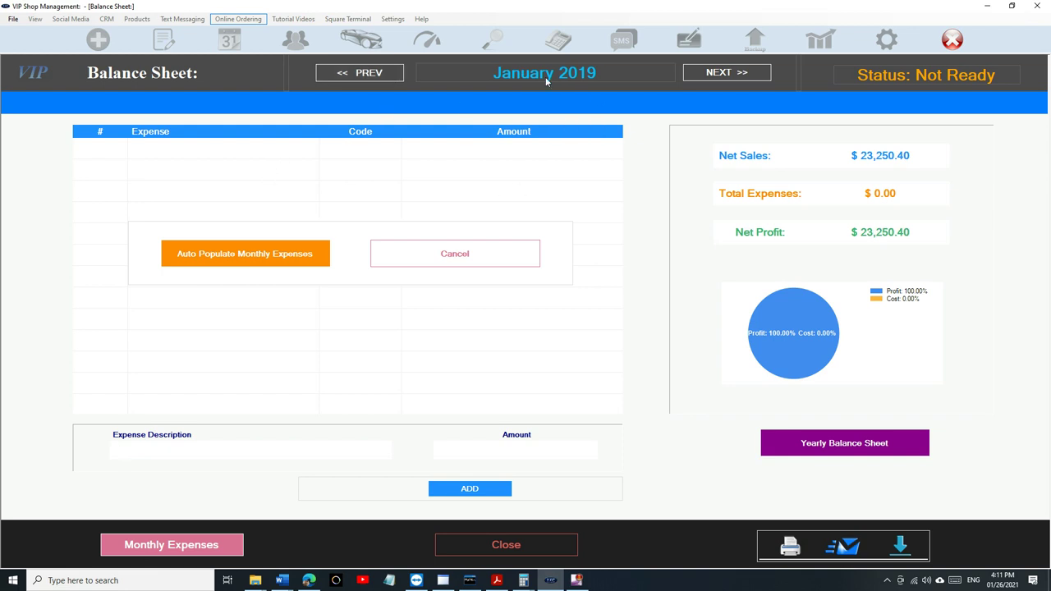
- Review January 2019's recurring expenses, then auto-populate the month with the monthly expenses
click(206, 547)
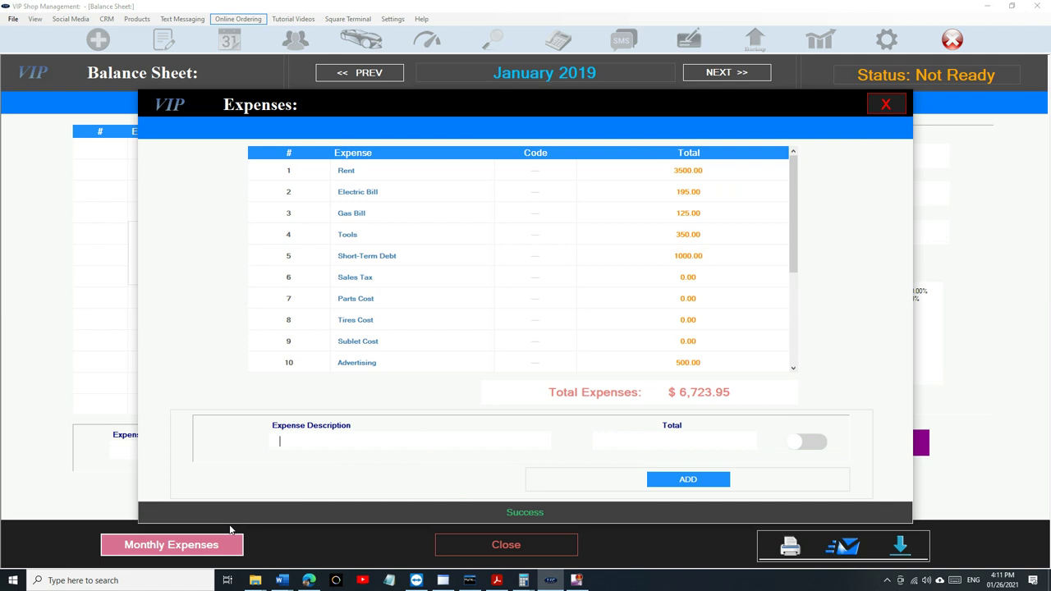
scroll(711, 235, down, 3)
scroll(711, 235, up, 3)
click(881, 109)
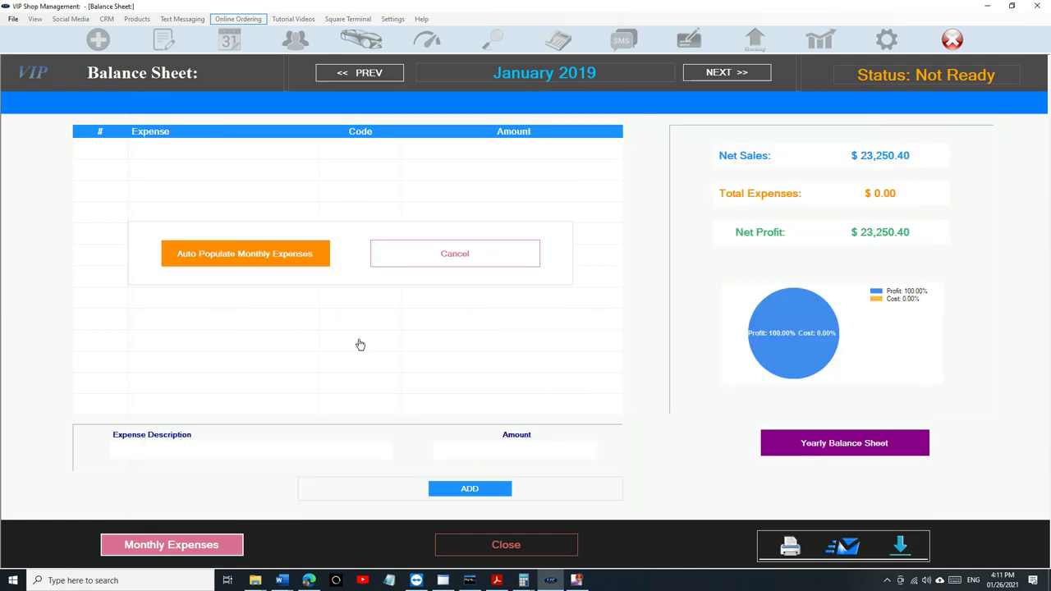
click(298, 262)
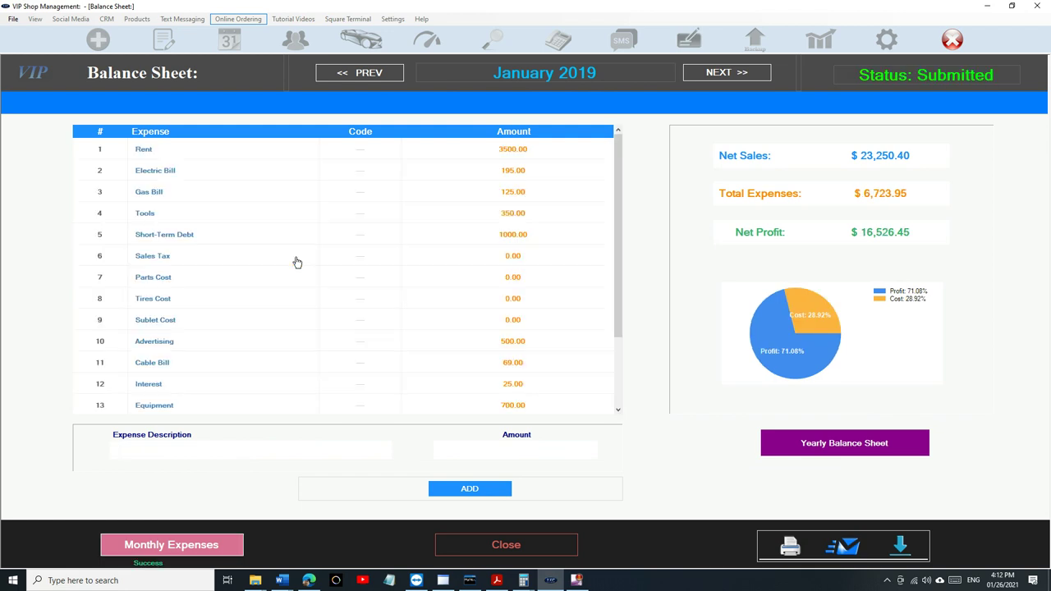
scroll(394, 188, down, 2)
scroll(394, 205, up, 2)
- Update Sales Tax to 617.47, Parts Cost to 6904.74, plus the Tires Cost and Sublet Cost amounts
click(228, 257)
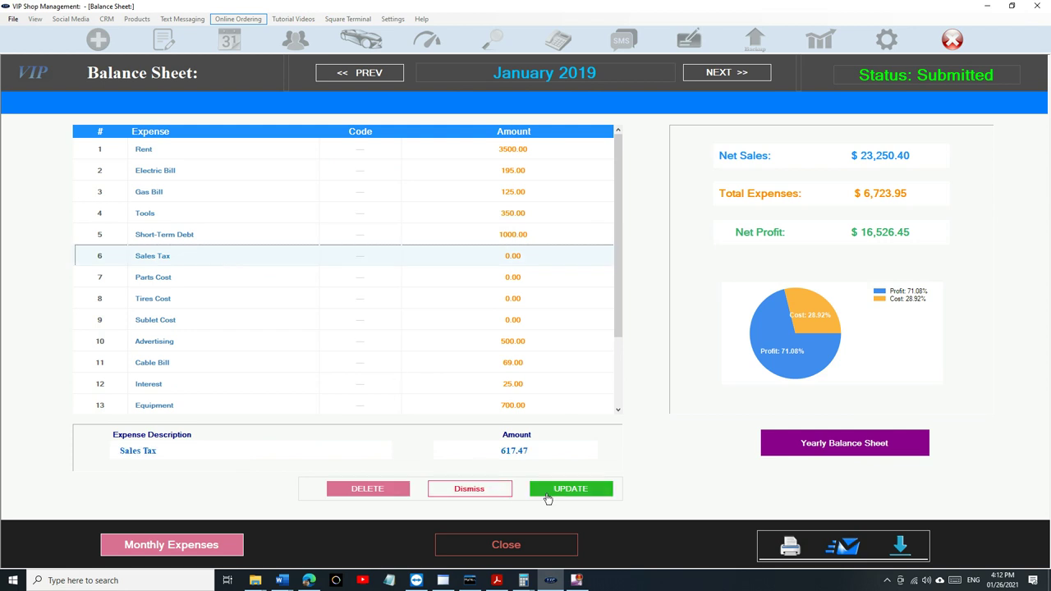
click(549, 497)
click(514, 279)
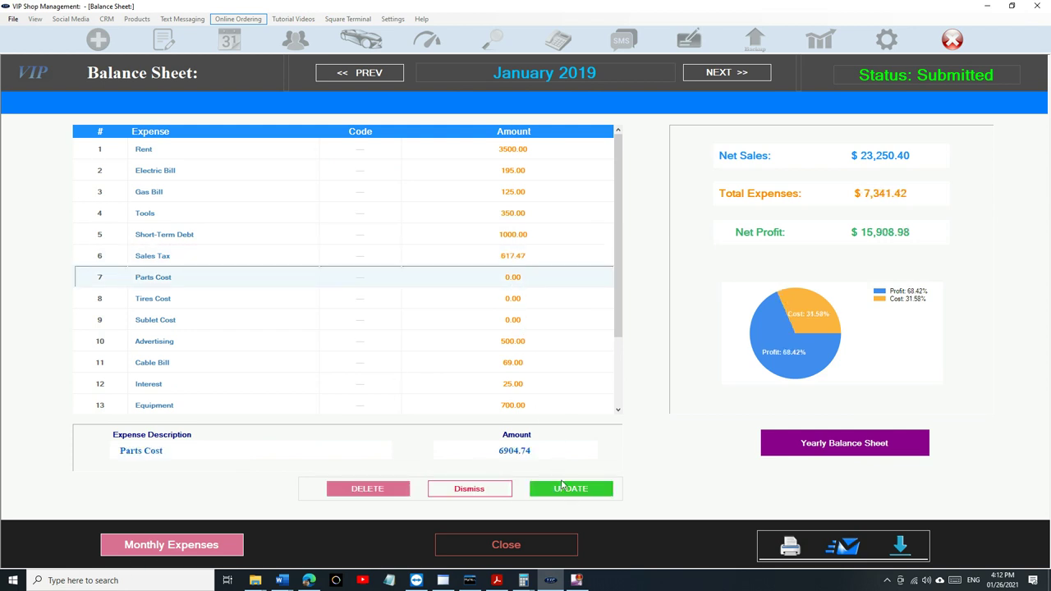
click(562, 487)
click(521, 305)
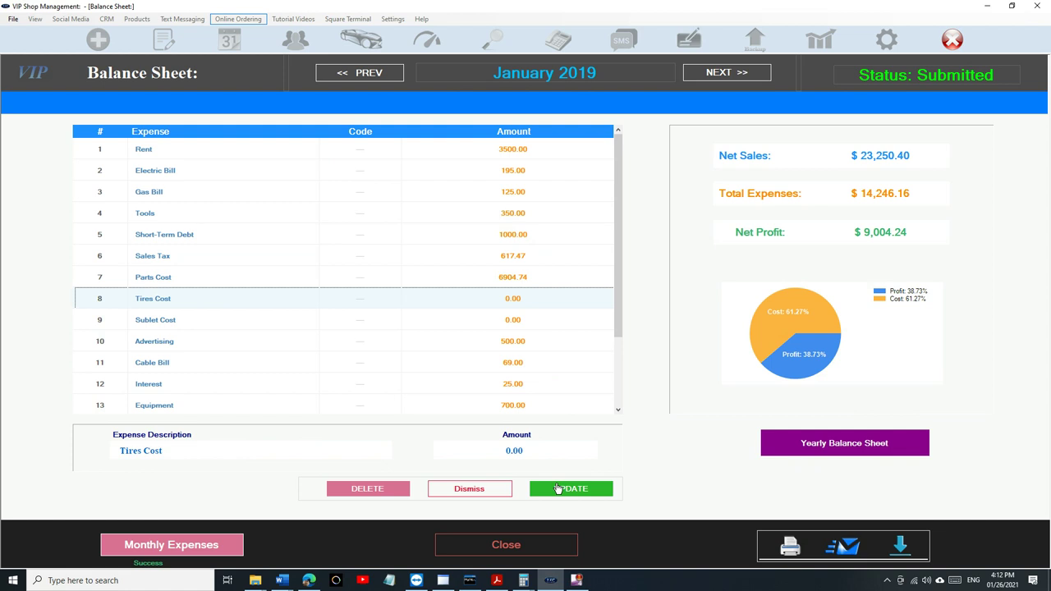
click(557, 489)
click(526, 327)
click(562, 491)
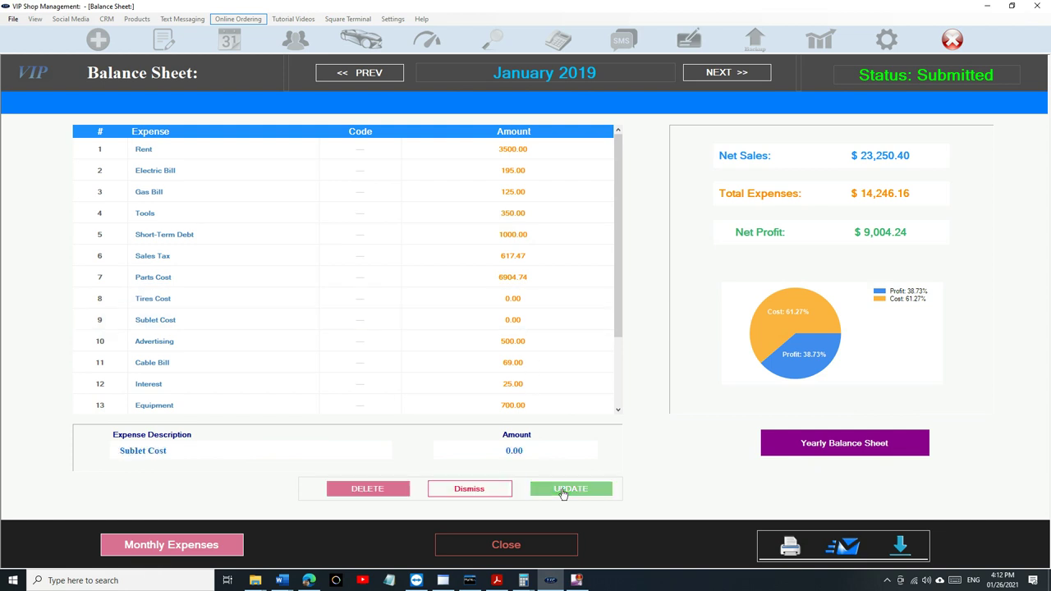
scroll(521, 307, down, 2)
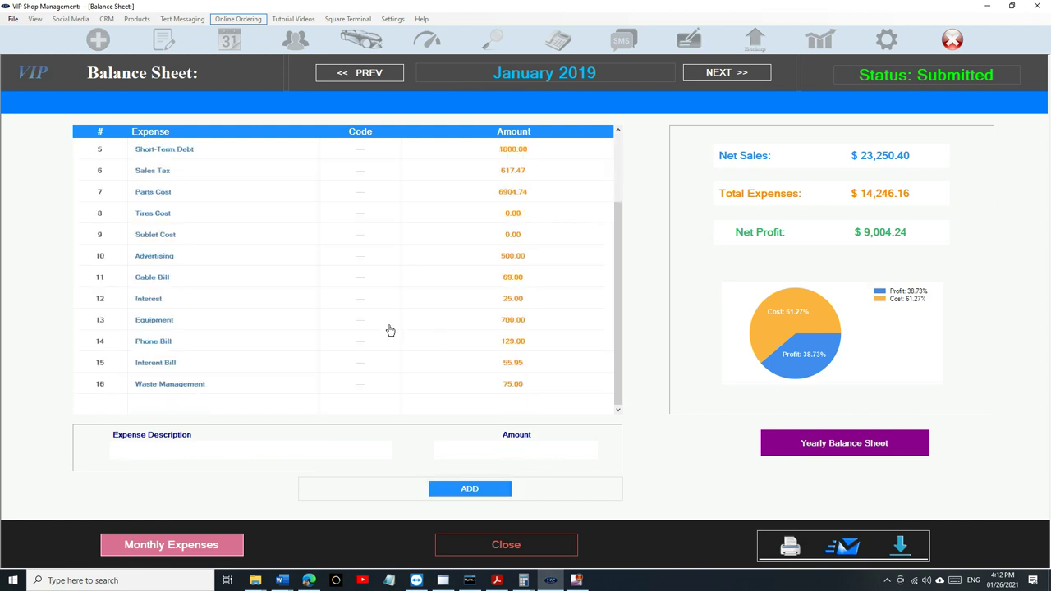
- Add an alarm bill expense of 35.00 to January 2019
scroll(412, 284, up, 2)
scroll(392, 334, down, 2)
scroll(392, 335, up, 2)
scroll(391, 334, down, 2)
text(Sec)
text(ala)
text(35.00)
click(437, 487)
- Change the Rent expense amount to 3600.00
scroll(447, 241, down, 2)
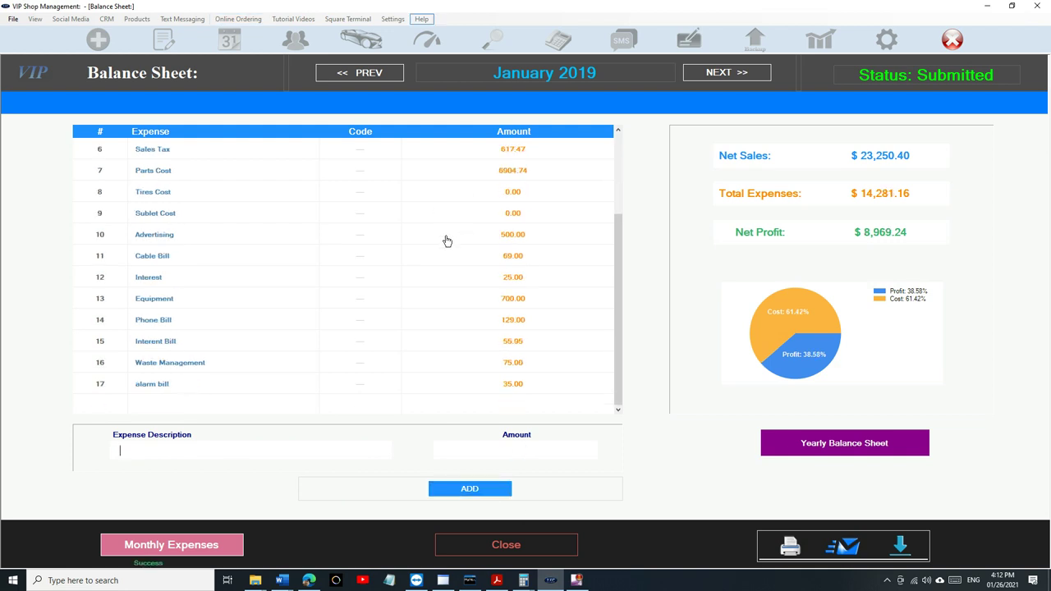
scroll(499, 269, up, 2)
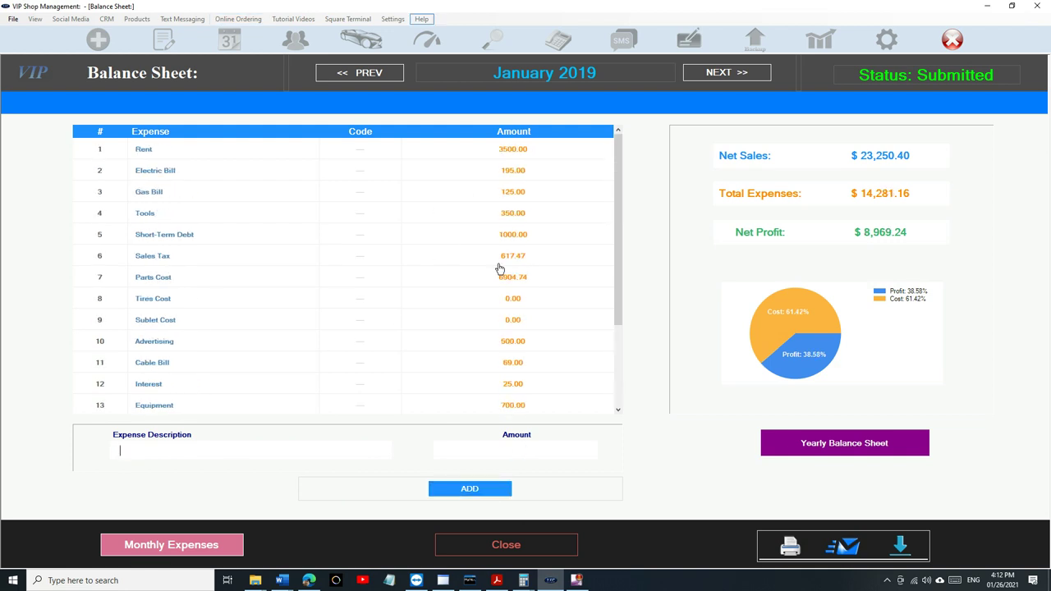
click(506, 151)
drag(545, 451, 354, 450)
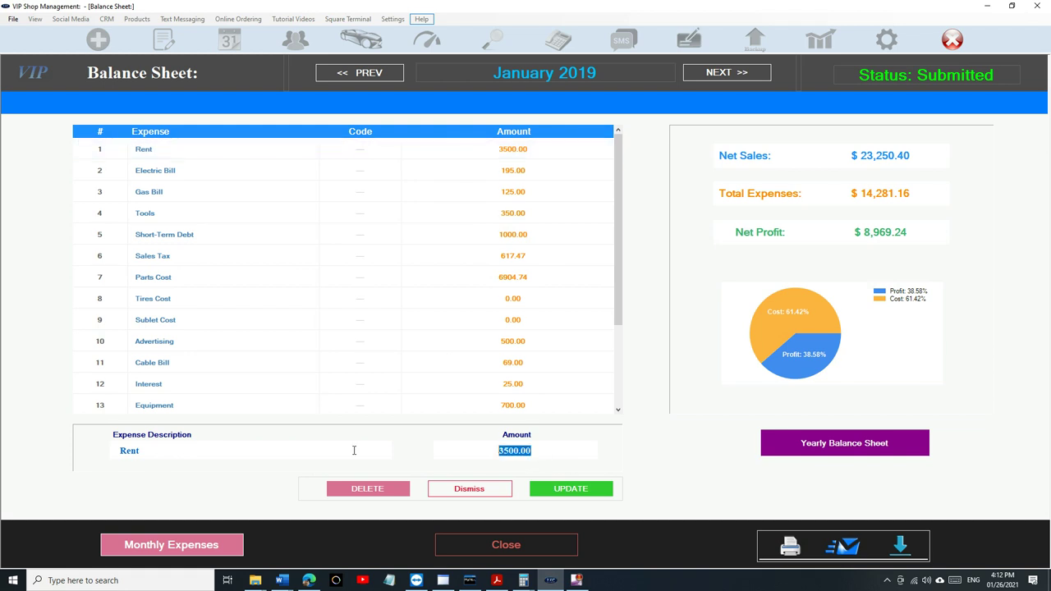
text(36000)
key(BackSpace)
click(602, 493)
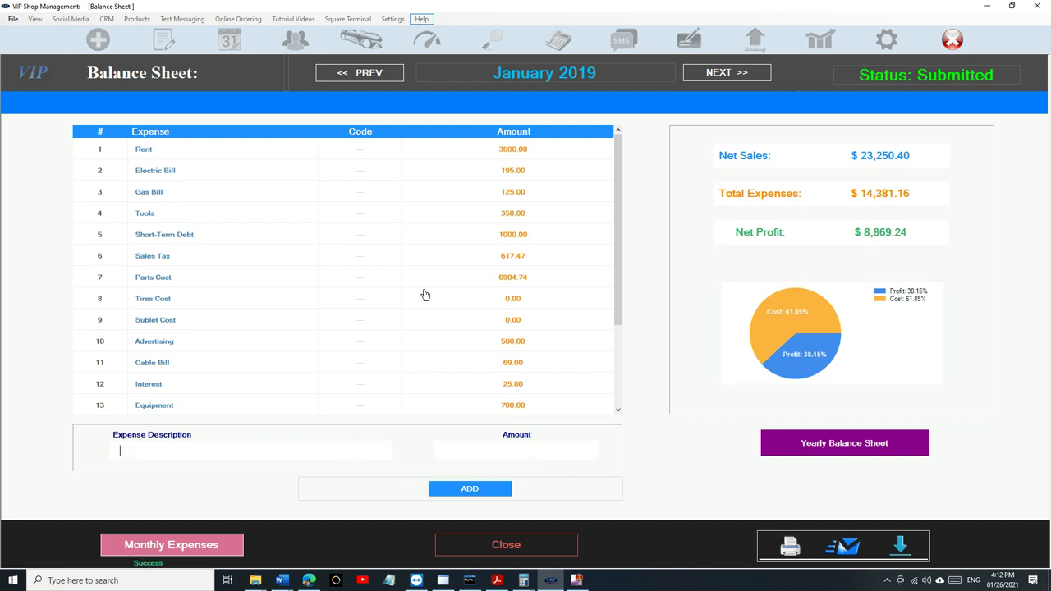
- Complete February 2019 with monthly expenses, Sales Tax 551.38, Parts Cost 6174.22 and Tires Cost
click(724, 73)
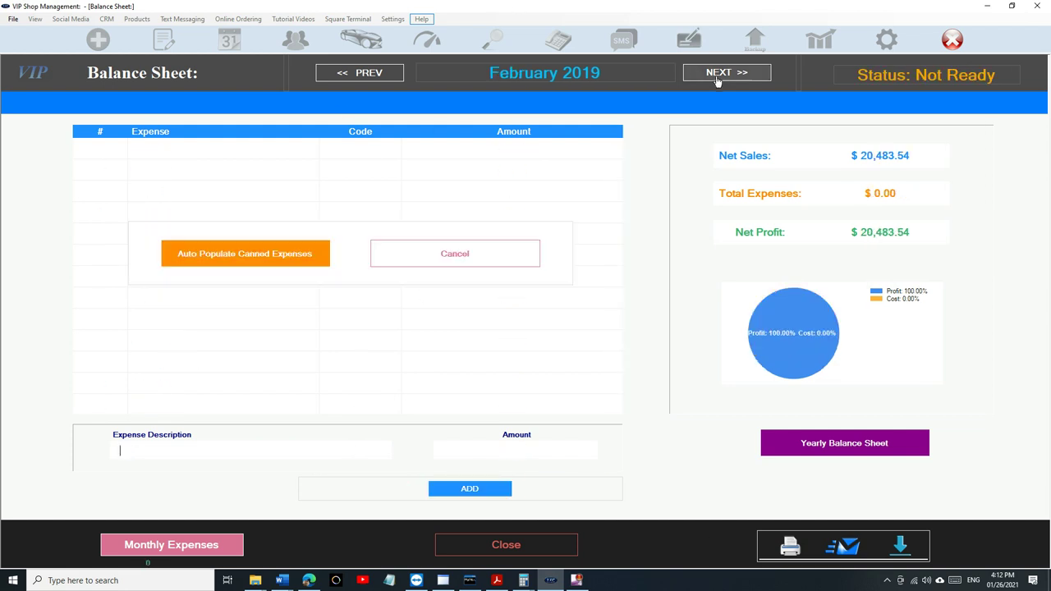
click(284, 253)
click(535, 257)
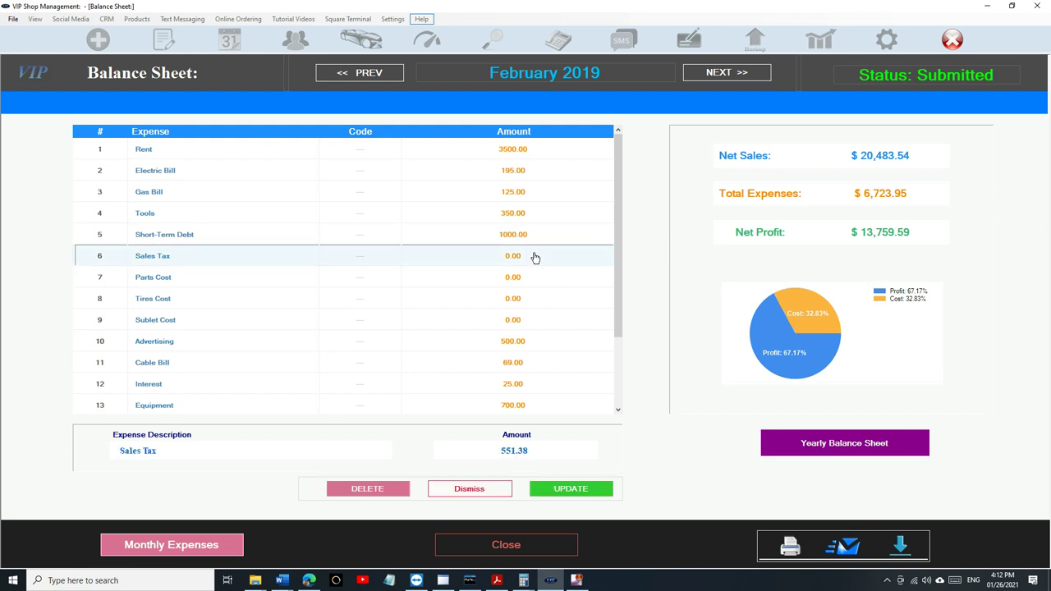
click(551, 494)
click(526, 282)
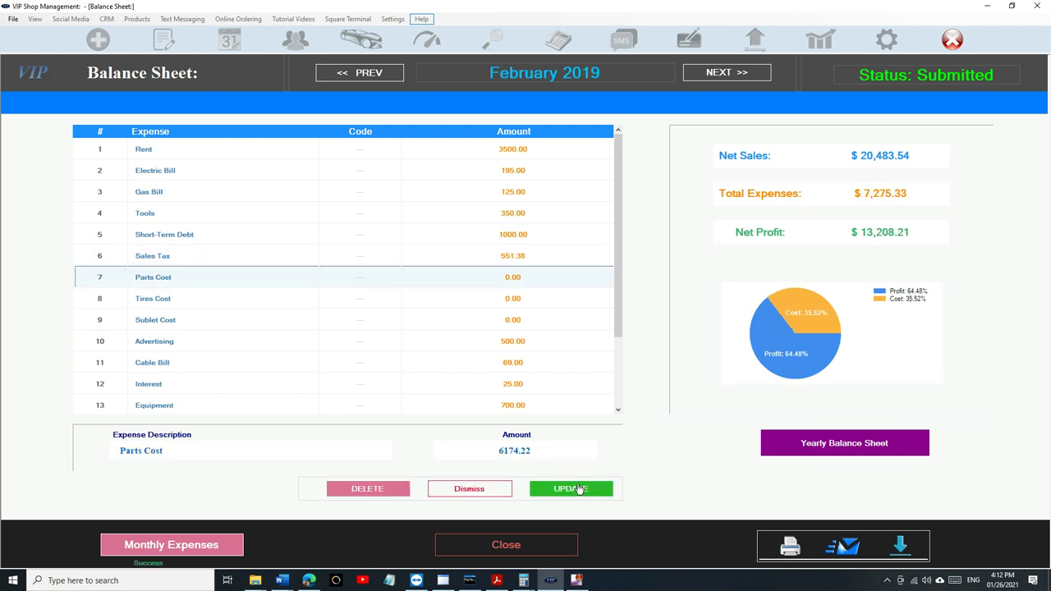
click(570, 489)
click(538, 303)
click(558, 491)
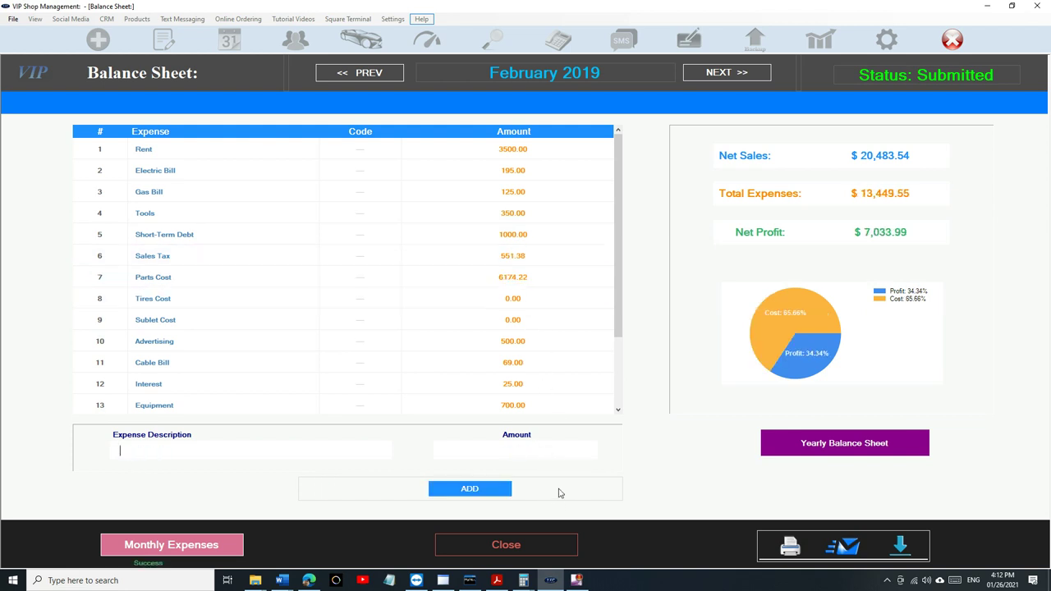
scroll(535, 321, down, 3)
- Complete March 2019 with canned expenses, Sales Tax 708.32 and Parts Cost 8353.41
click(723, 72)
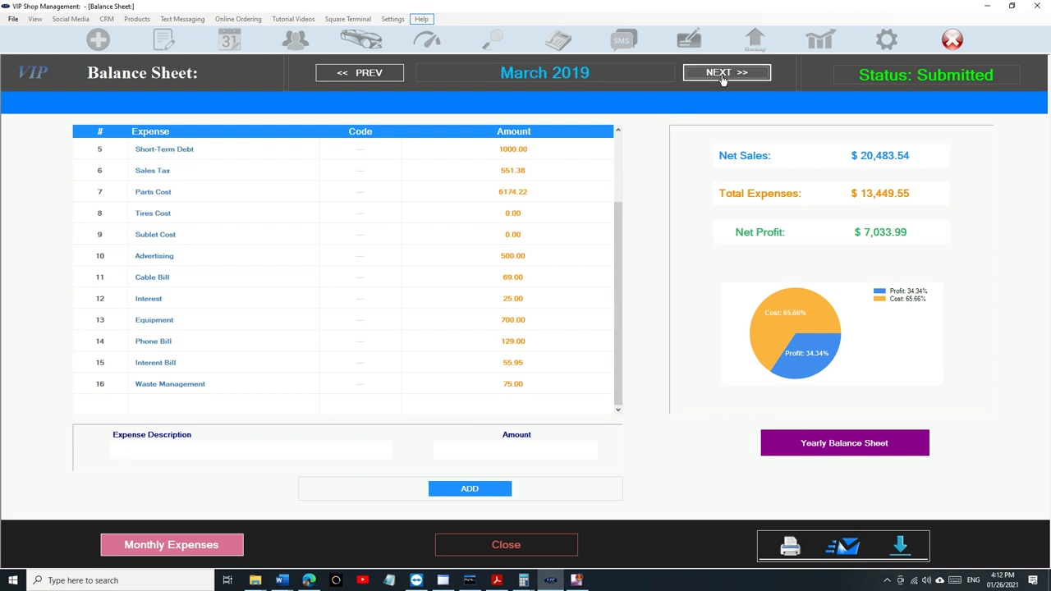
click(285, 253)
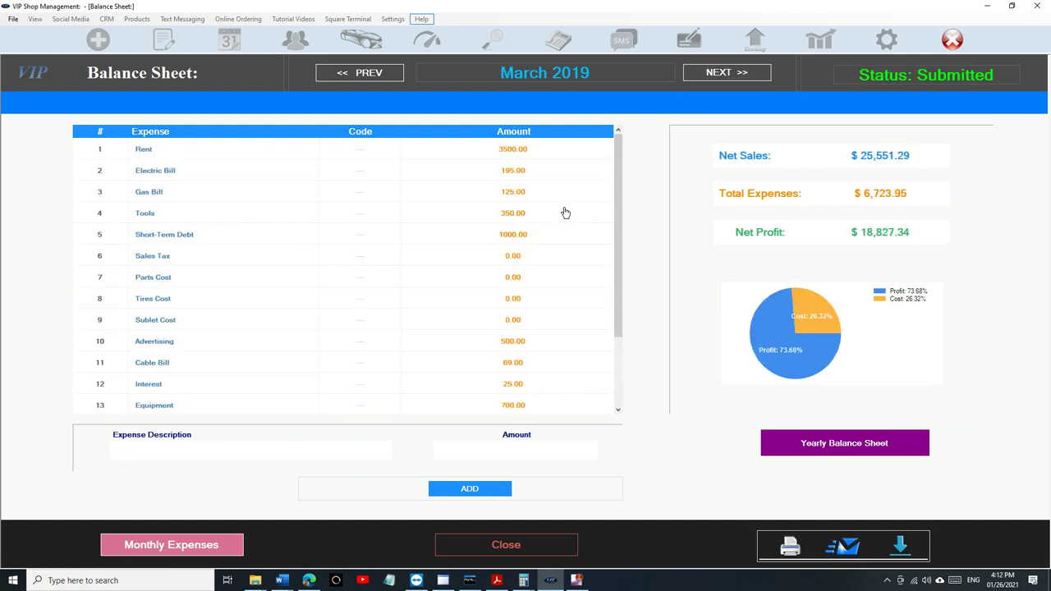
click(539, 258)
click(545, 491)
click(535, 283)
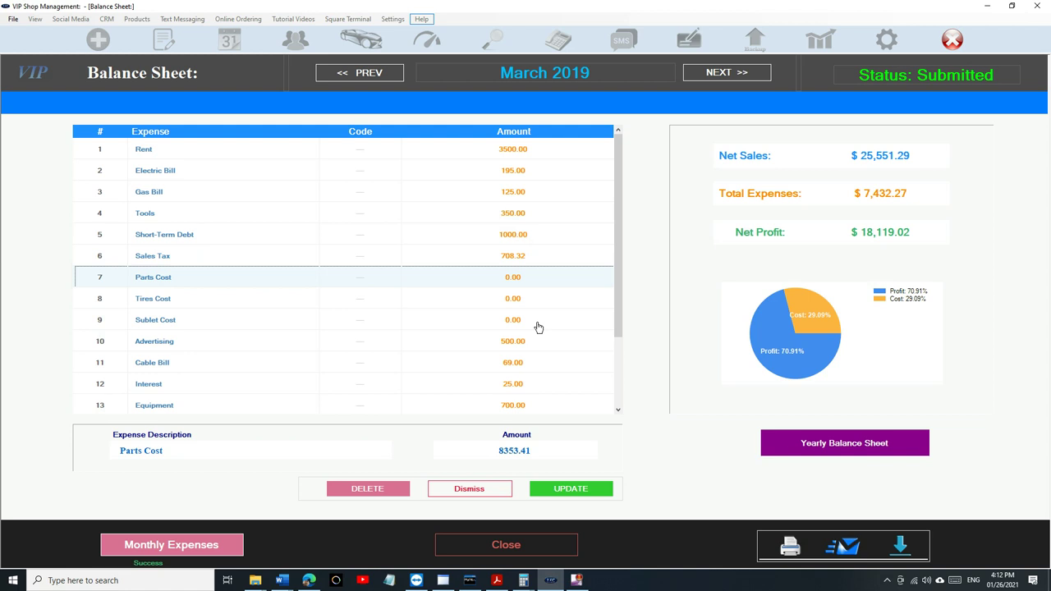
click(567, 490)
- Complete April 2019 with canned expenses, Sales Tax 596.93 and Parts Cost 6722.05
click(726, 72)
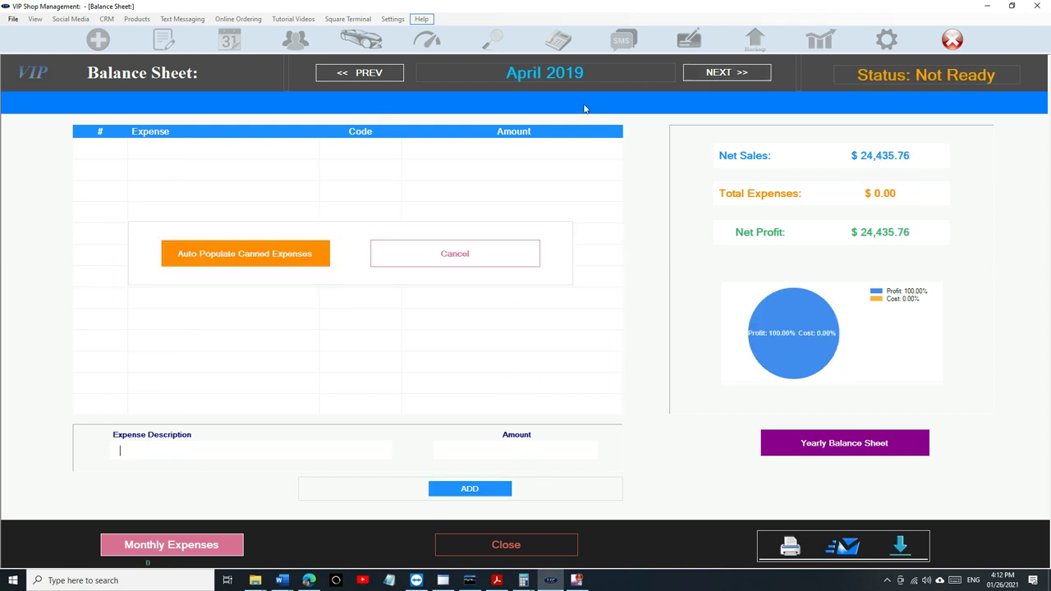
click(320, 255)
click(487, 263)
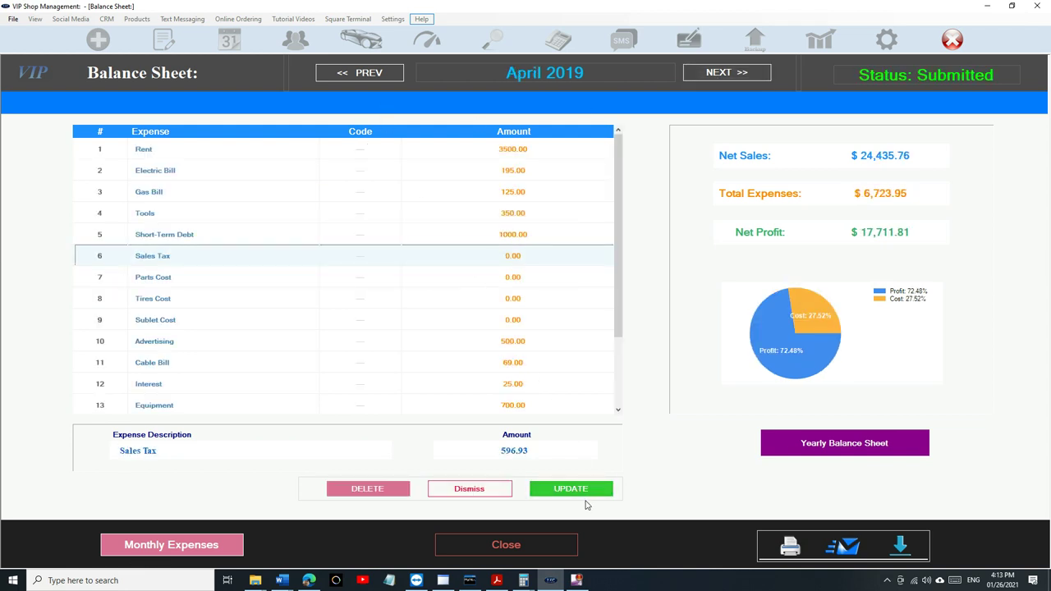
click(555, 493)
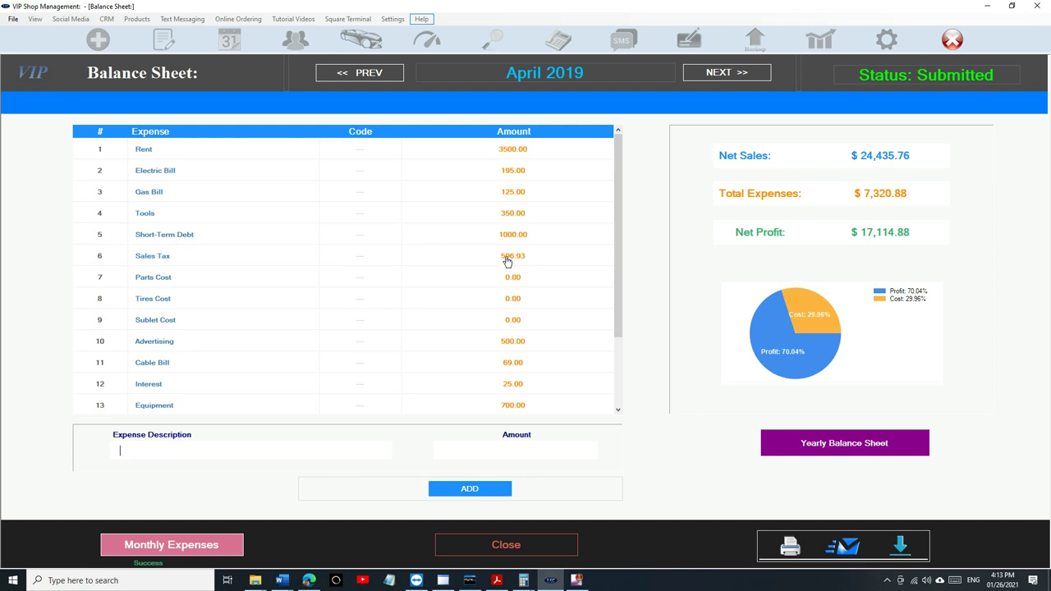
click(513, 278)
- Complete May 2019 with Sales Tax 583.10 and Parts Cost 6617.57
click(585, 493)
click(703, 76)
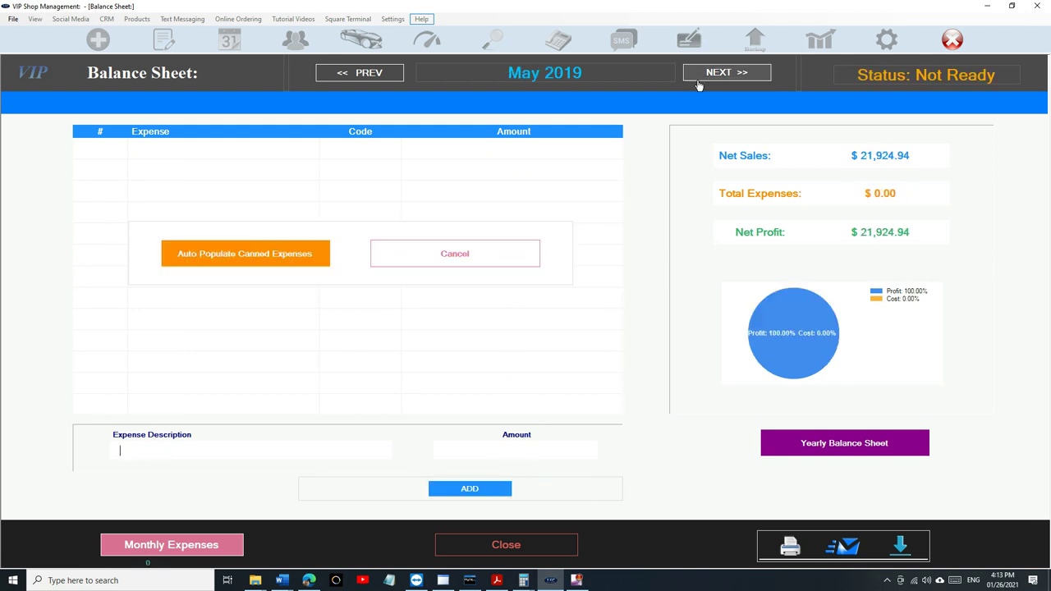
click(459, 251)
click(536, 261)
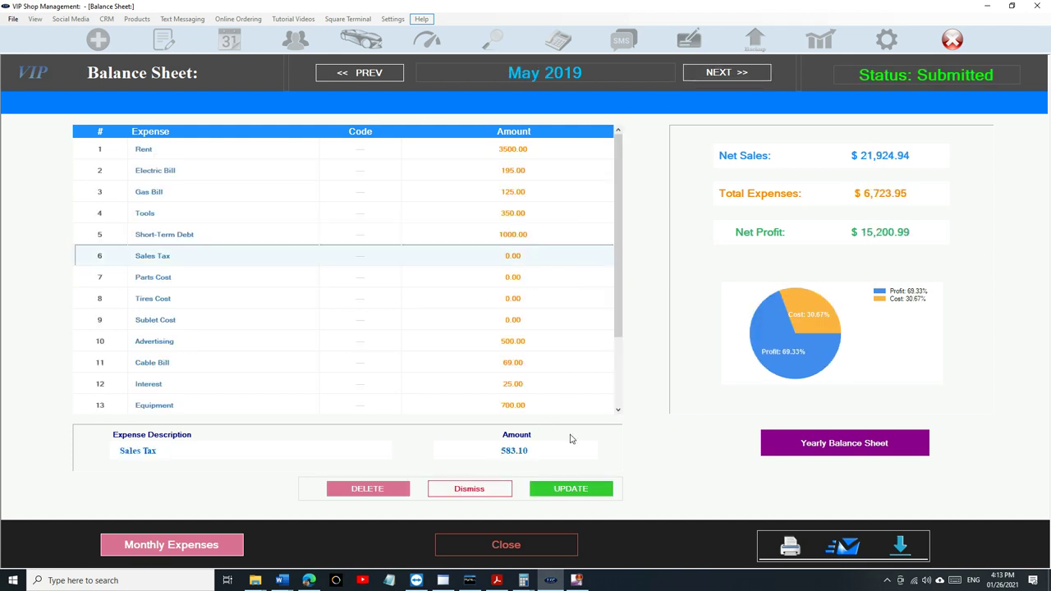
click(575, 489)
click(542, 288)
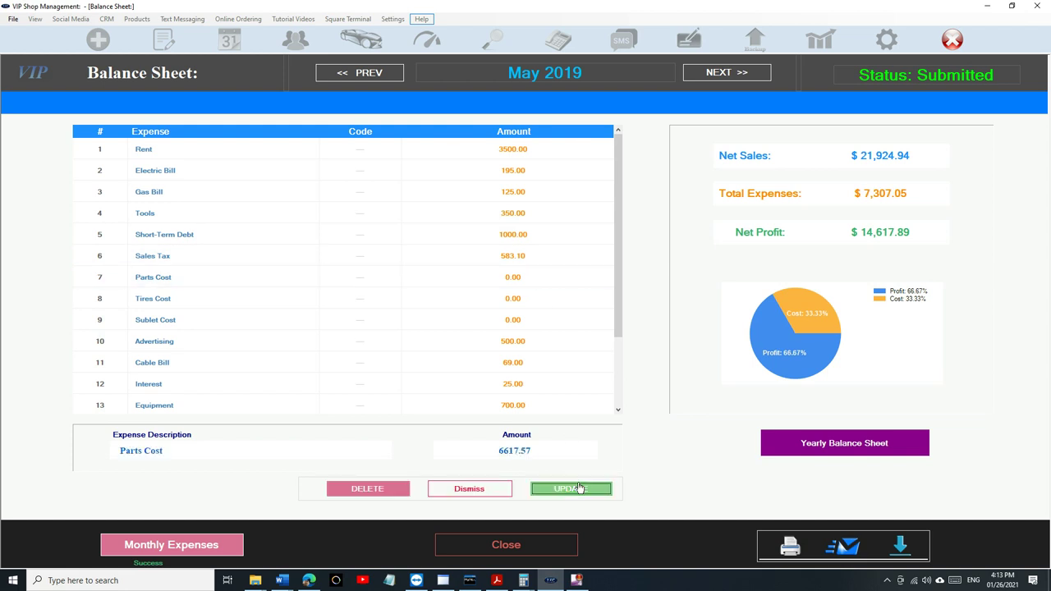
- Complete June 2019 with canned expenses, Sales Tax 559.09 and Parts Cost 6239.88
click(571, 488)
click(723, 72)
click(274, 258)
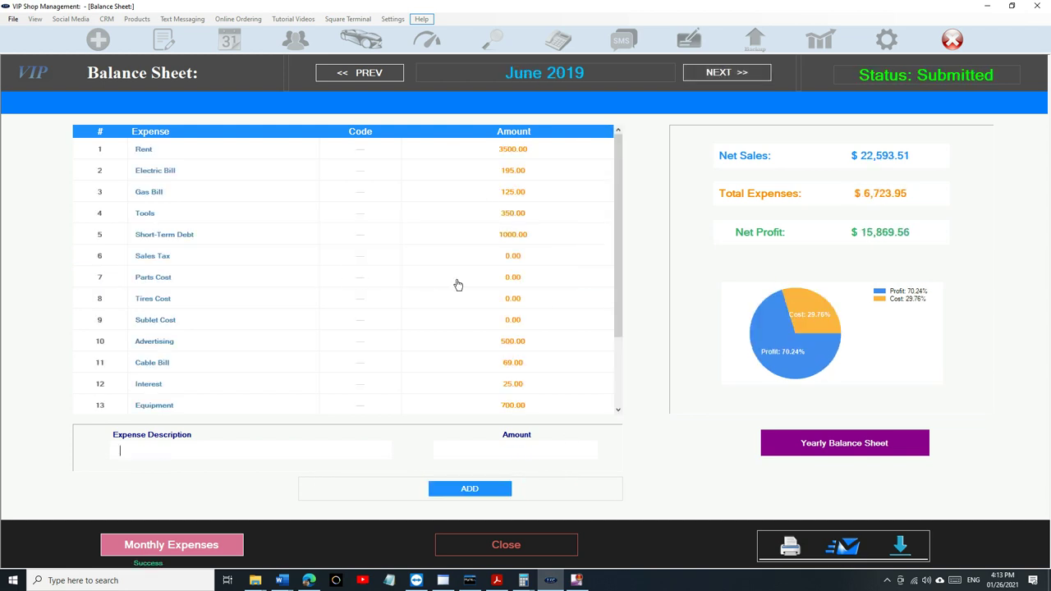
click(516, 260)
click(555, 490)
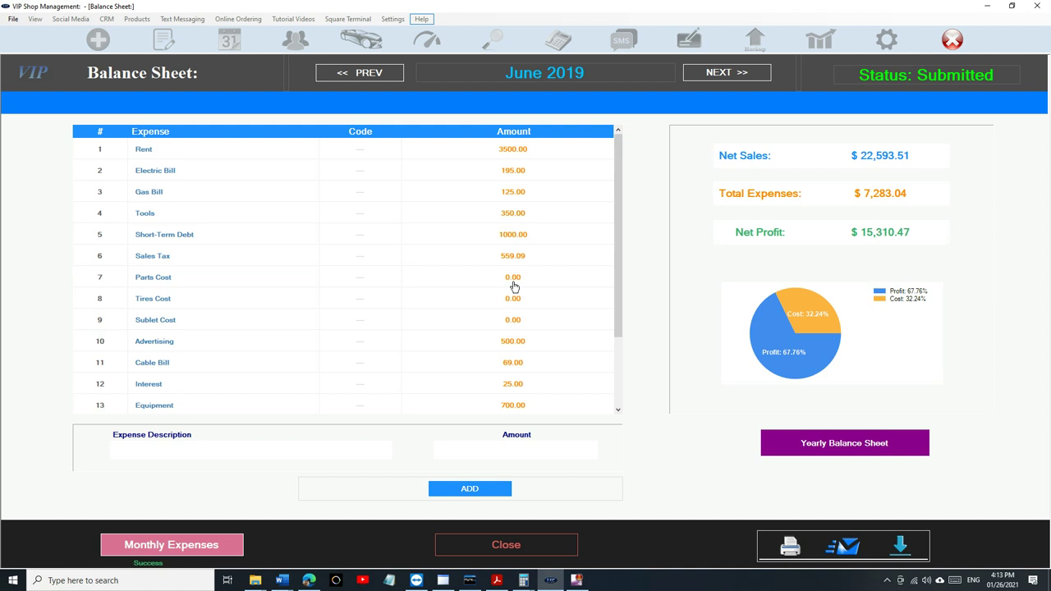
click(513, 281)
click(557, 489)
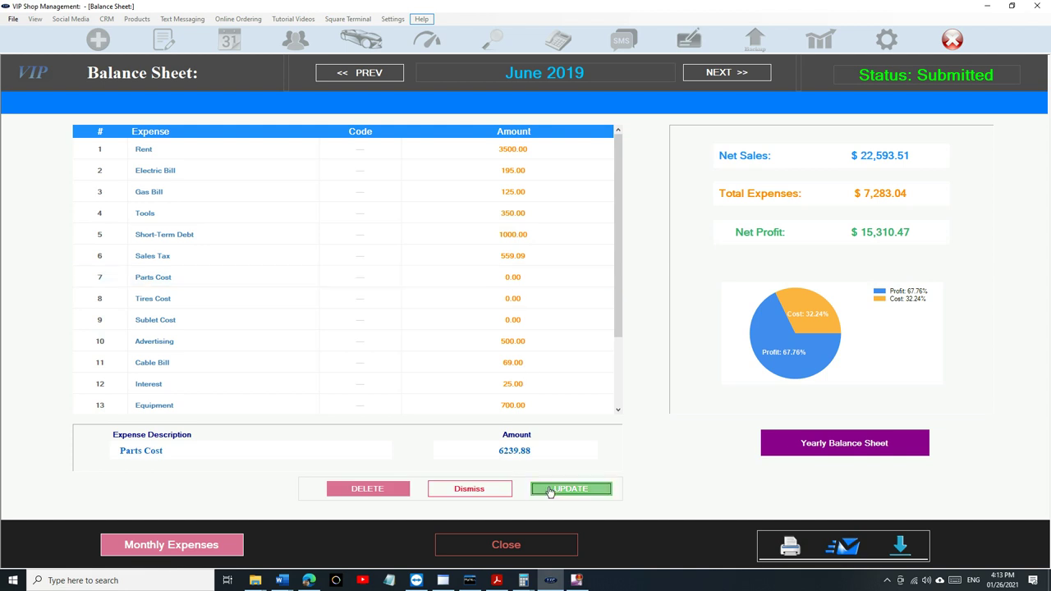
- Complete July 2019 with canned expenses, Sales Tax 513.75 and Parts Cost 5587.08
click(727, 73)
click(305, 258)
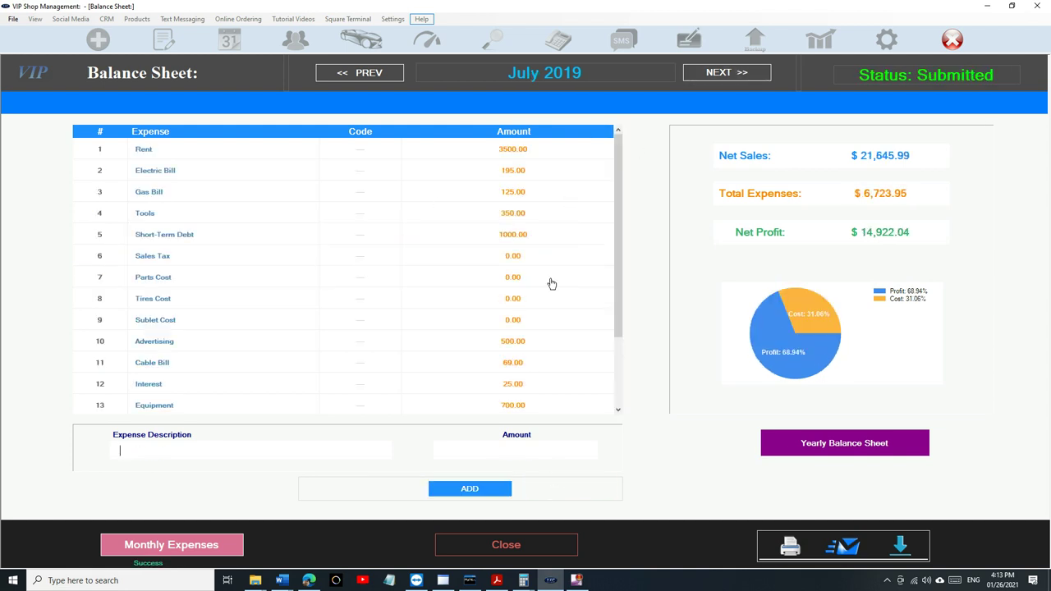
click(552, 259)
click(571, 489)
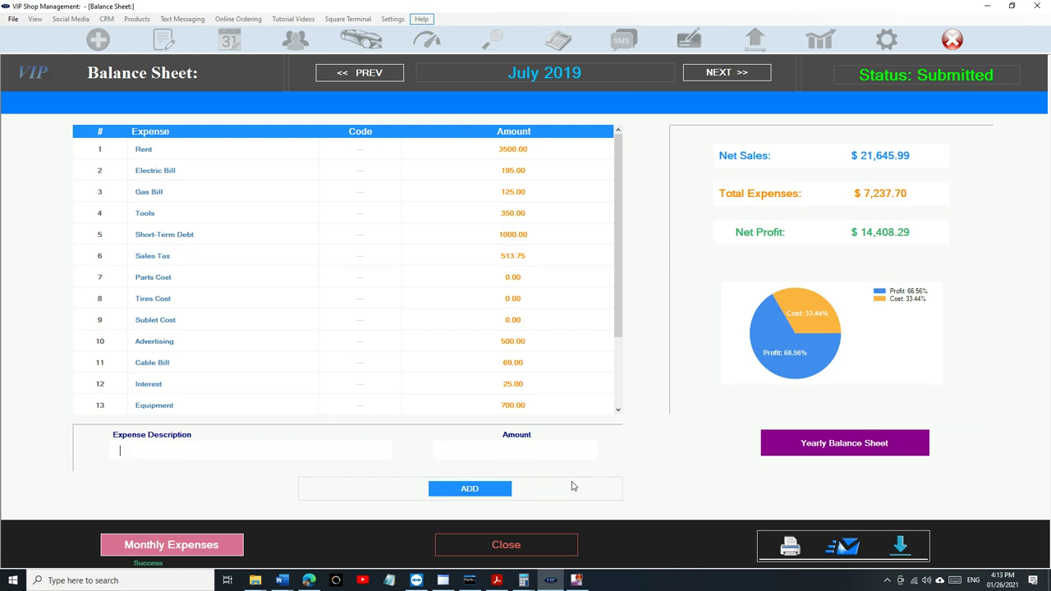
click(539, 281)
click(573, 489)
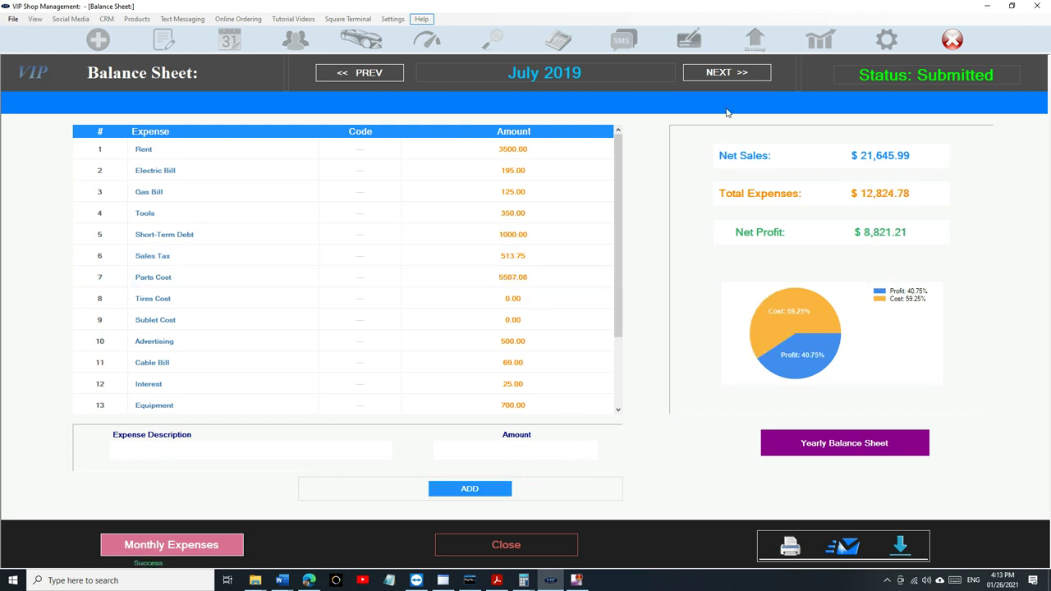
- Complete August 2019 with canned expenses, Sales Tax 11170.05 and Parts Cost 357.44
click(727, 72)
click(314, 255)
click(492, 259)
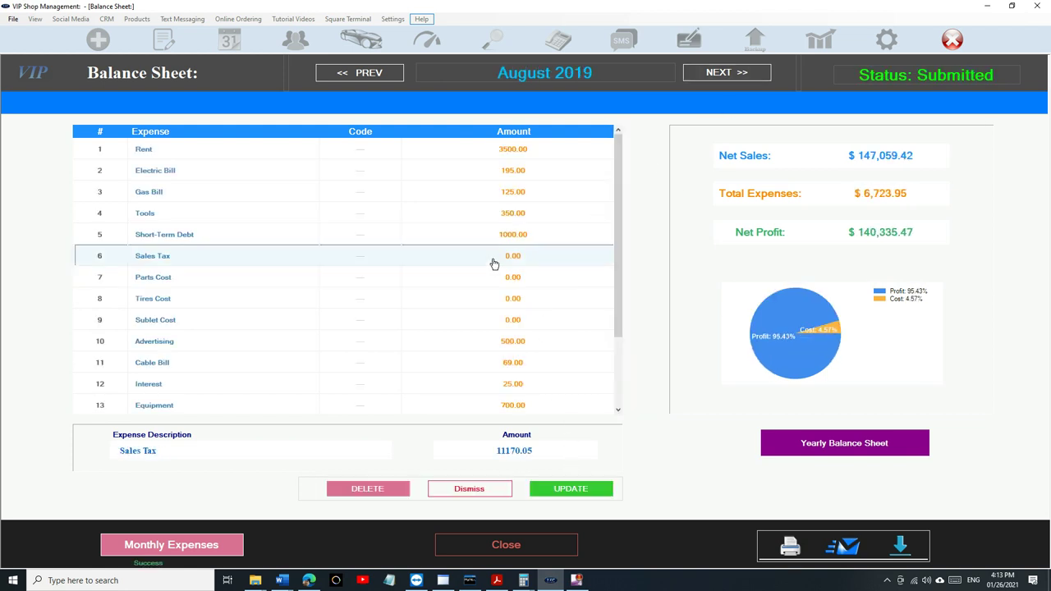
click(571, 489)
click(549, 277)
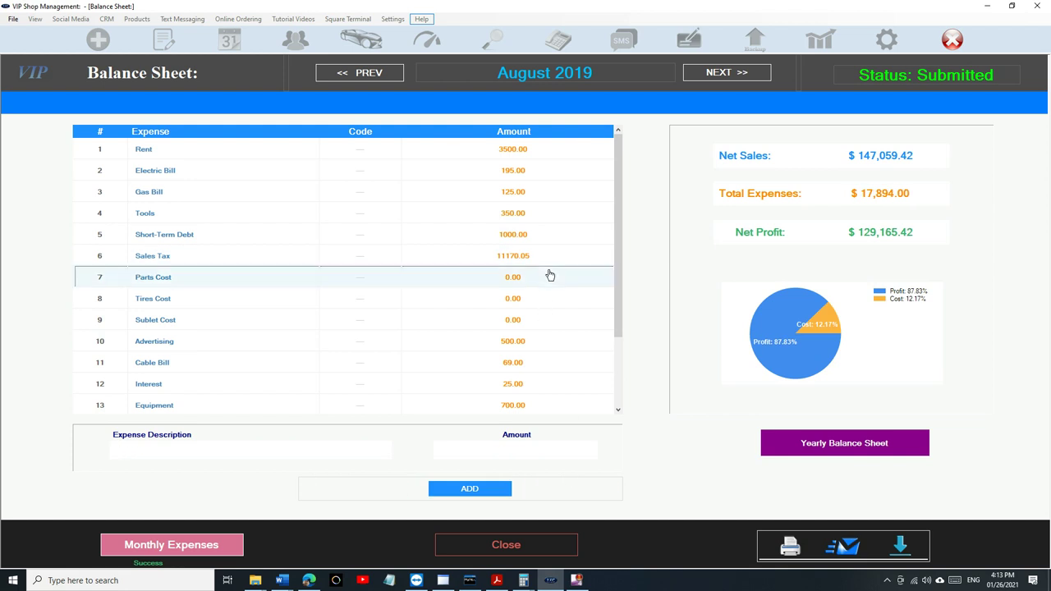
click(573, 489)
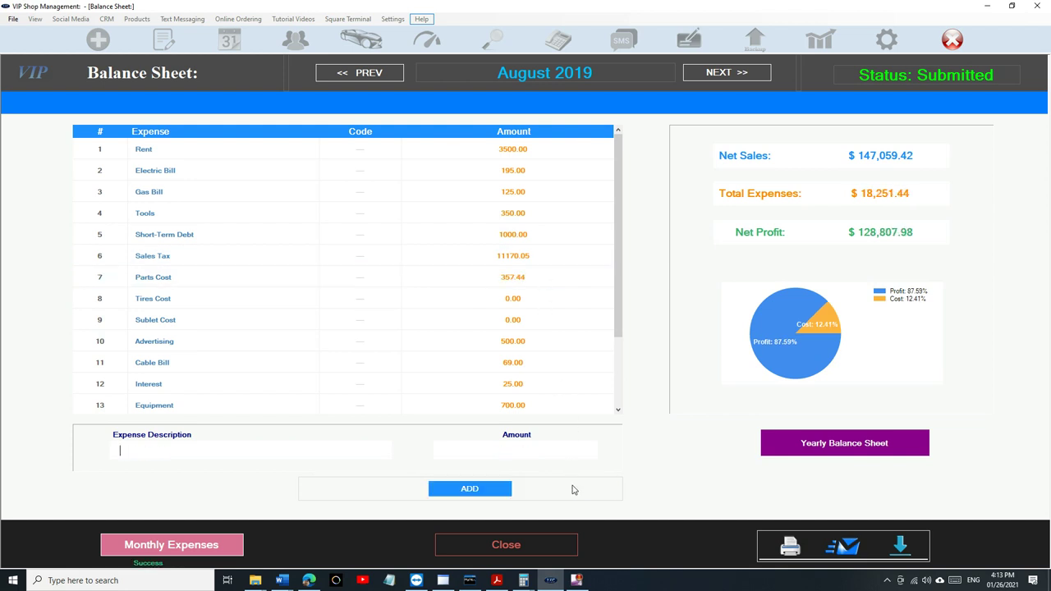
- Complete September 2019 with canned expenses, Sales Tax 18586.01 and its Parts Cost amount
click(727, 72)
click(236, 263)
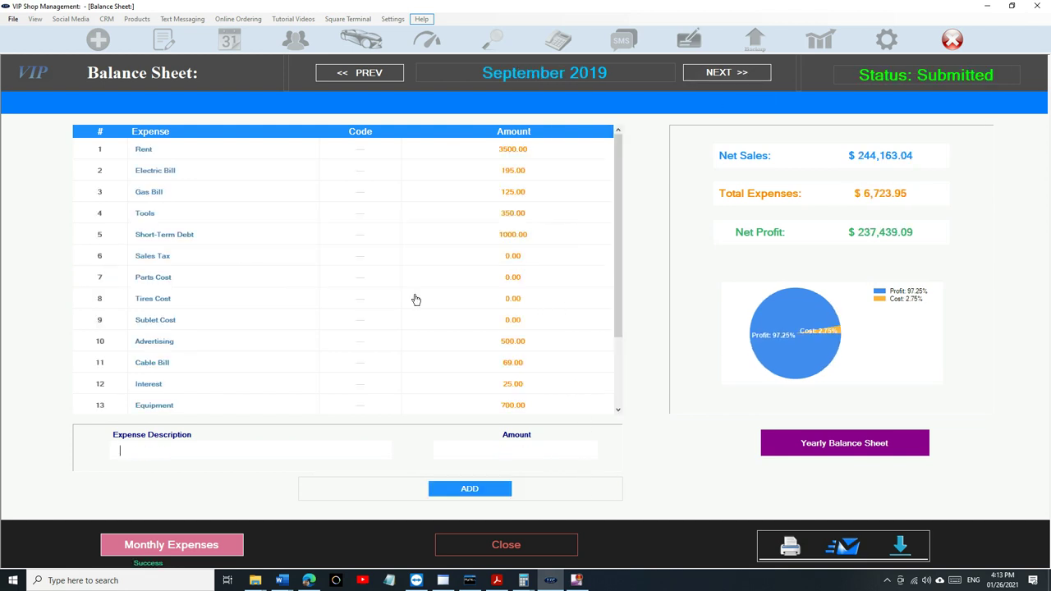
click(499, 260)
click(566, 491)
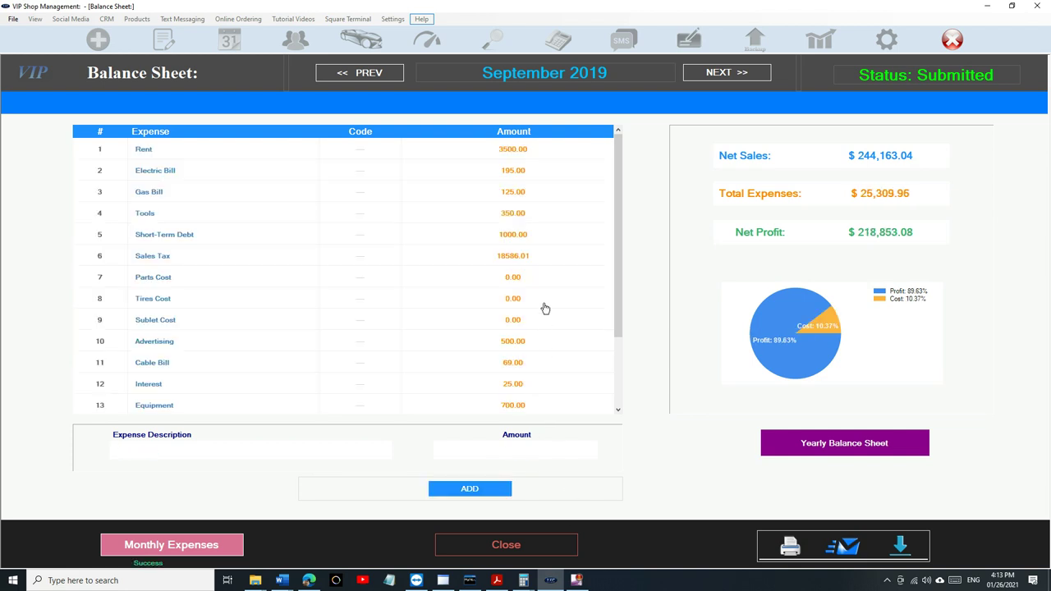
click(546, 284)
click(567, 492)
- Complete October 2019 with canned expenses, Sales Tax 1419.78 and Parts Cost 17593.83
click(714, 72)
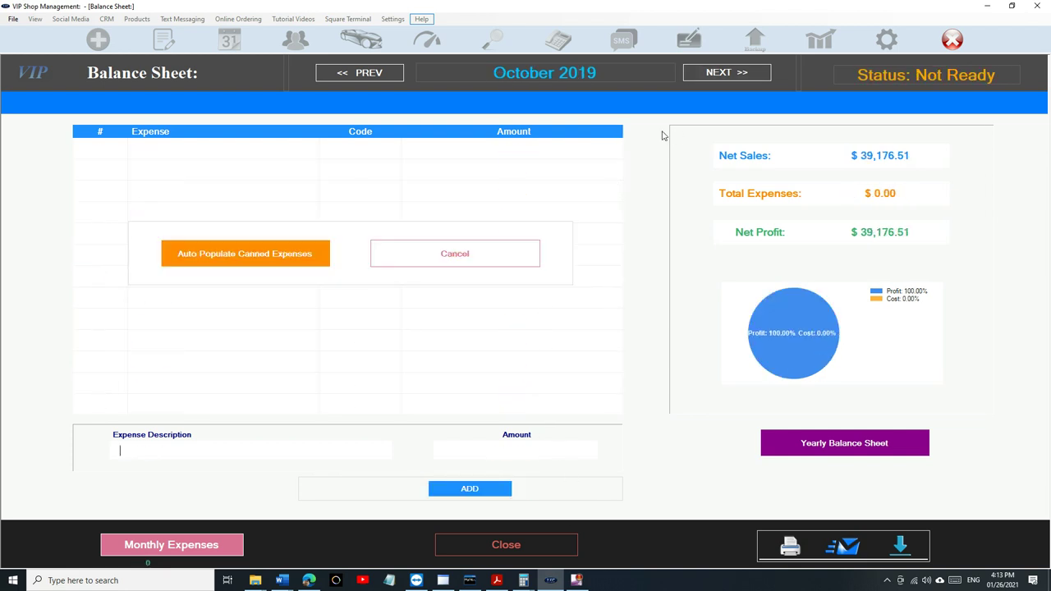
click(263, 254)
click(474, 262)
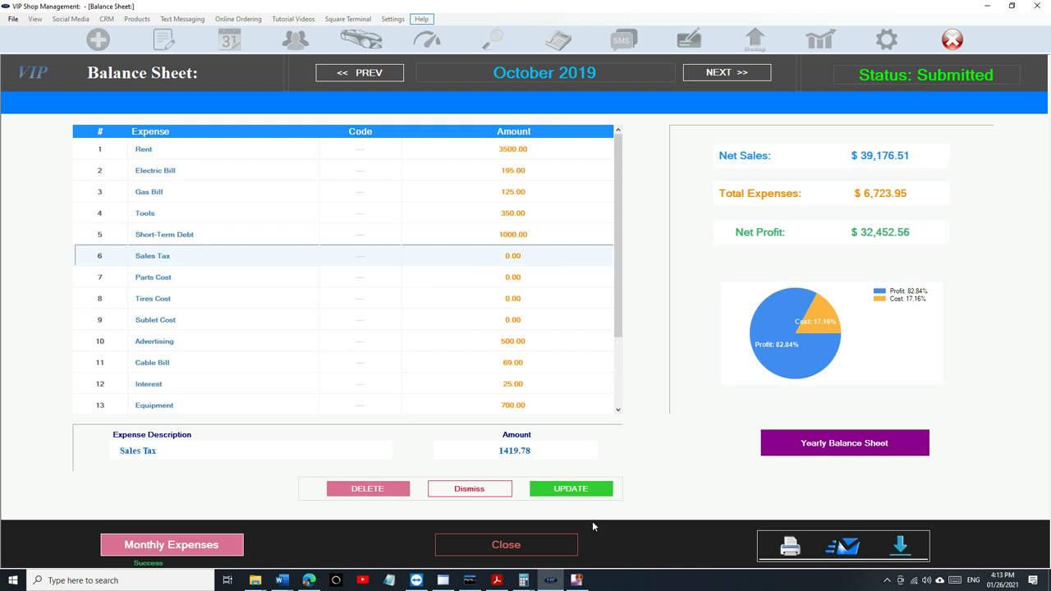
click(581, 493)
click(530, 282)
click(567, 490)
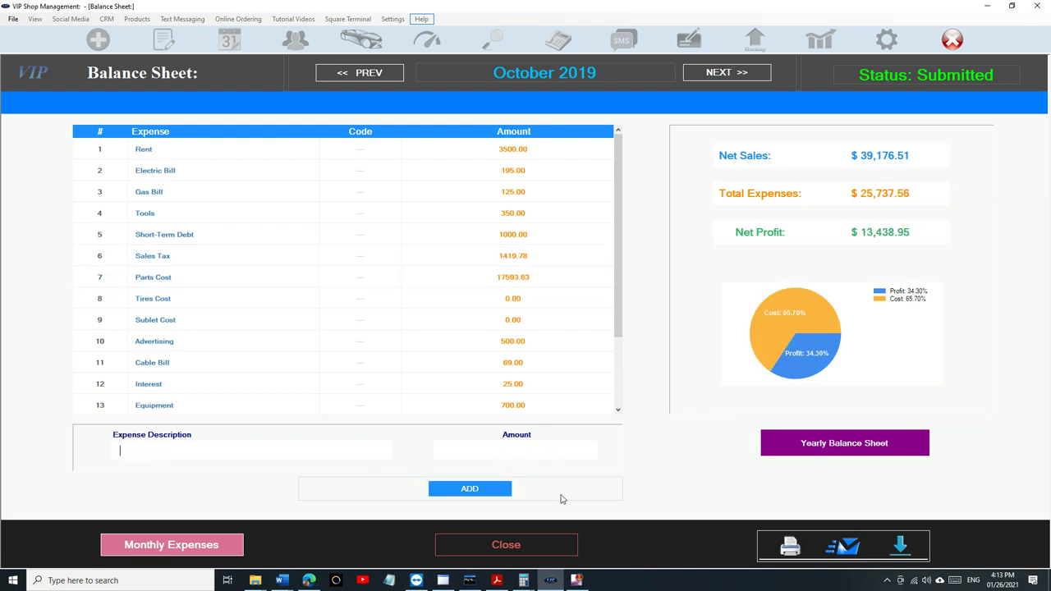
- Complete November 2019 with canned expenses, Sales Tax 1556.11 and Parts Cost 17492.40
click(708, 74)
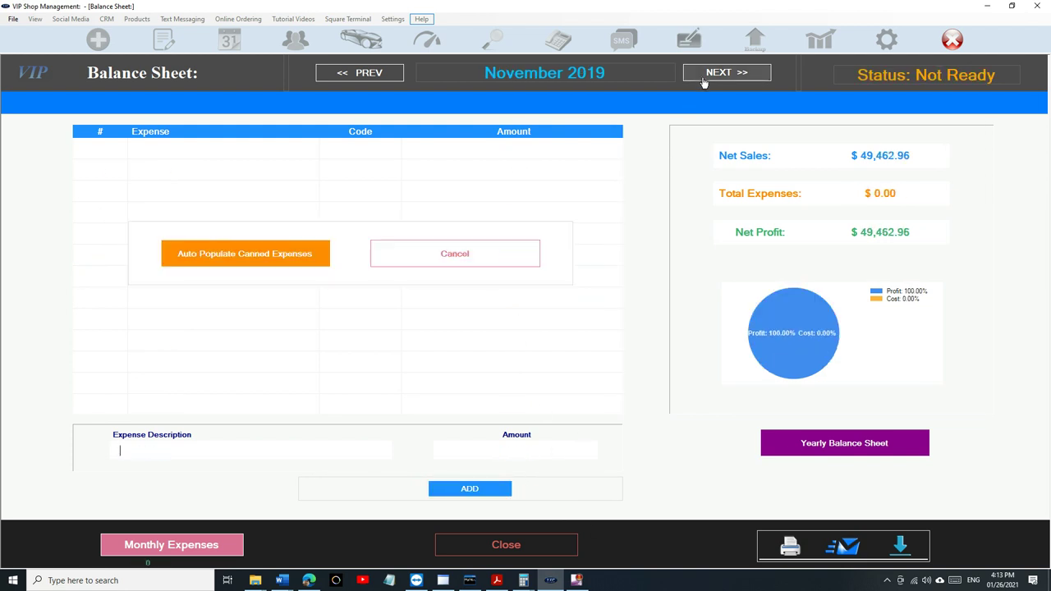
click(259, 262)
click(523, 260)
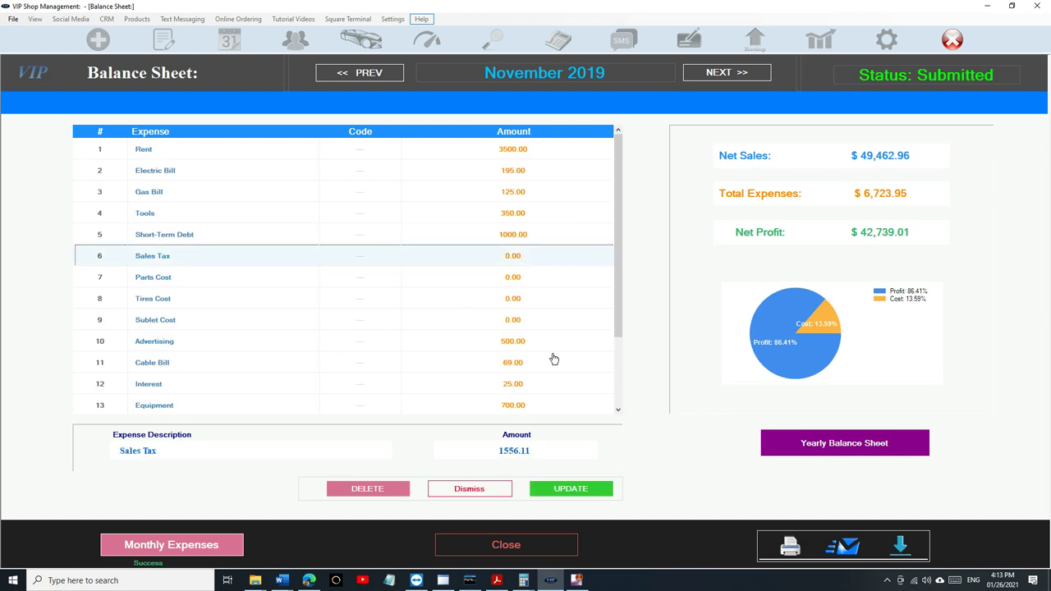
click(584, 489)
click(526, 278)
click(565, 489)
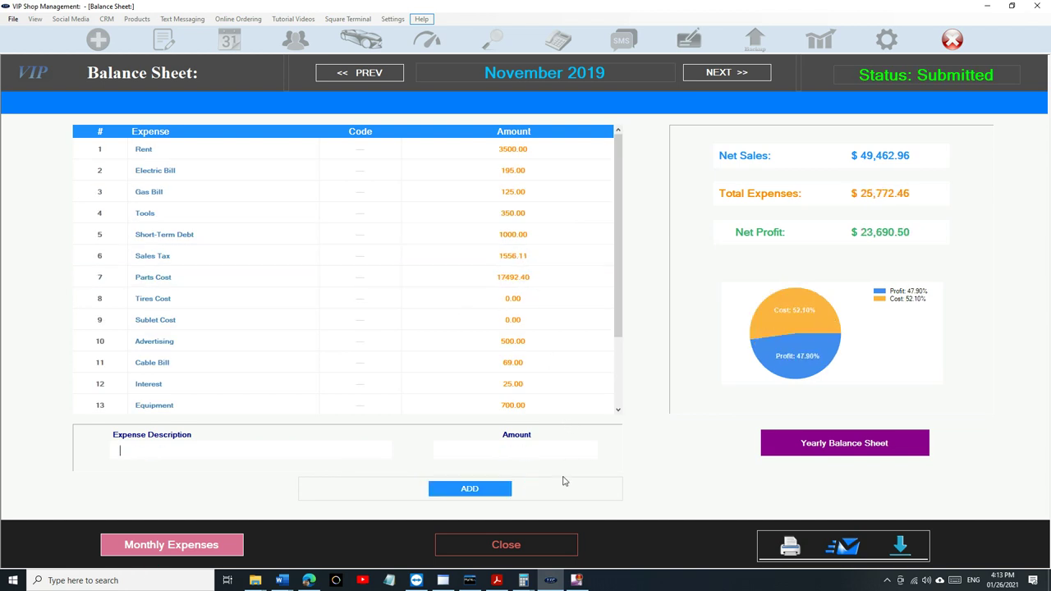
- Complete December 2019 with canned expenses, Sales Tax 2088.39 and Parts Cost 18949.19
click(690, 75)
click(298, 258)
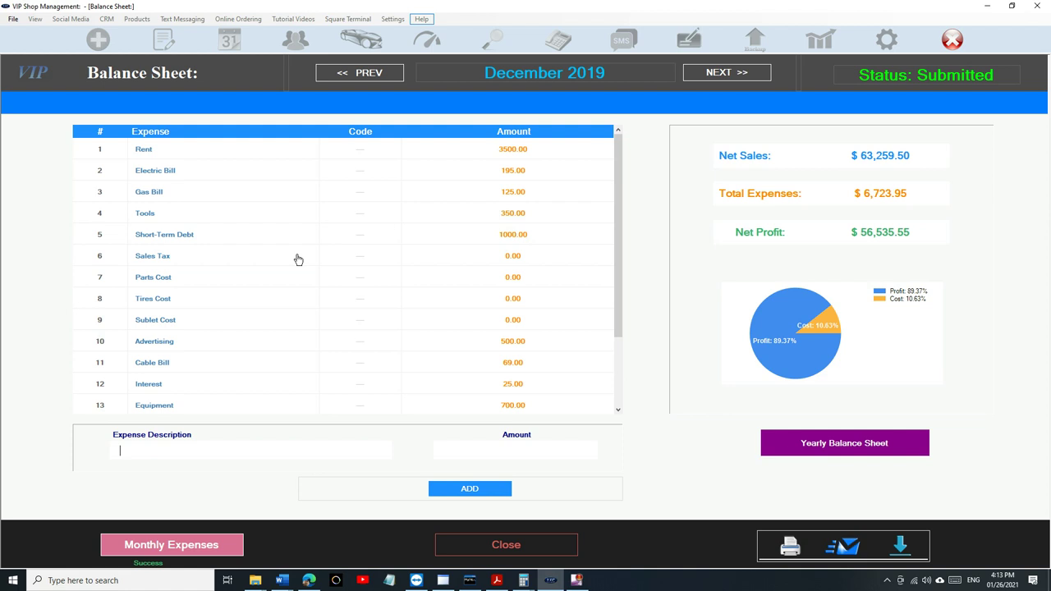
click(527, 262)
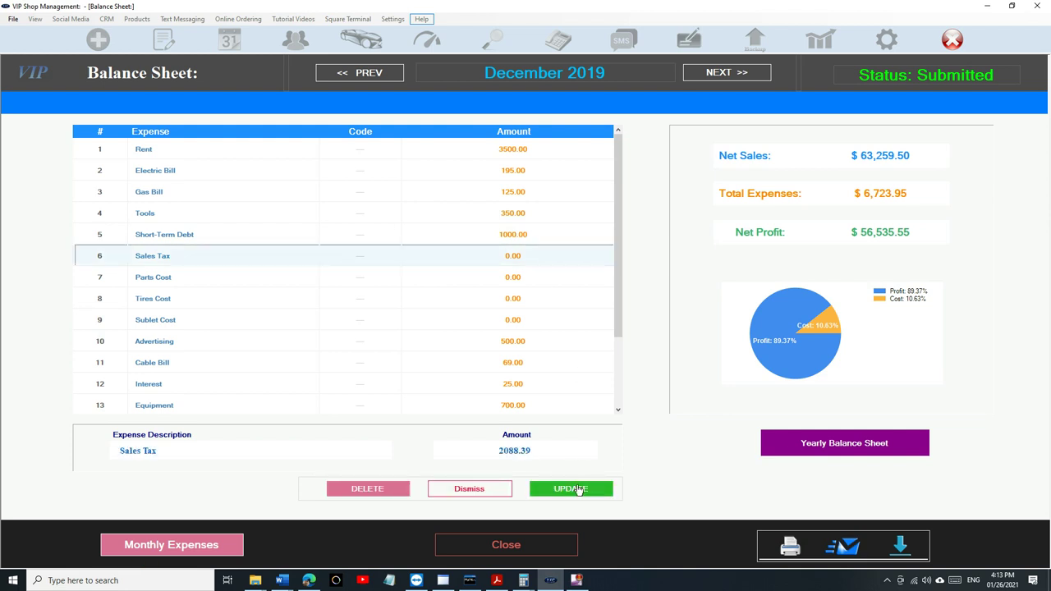
click(579, 488)
click(511, 278)
click(566, 488)
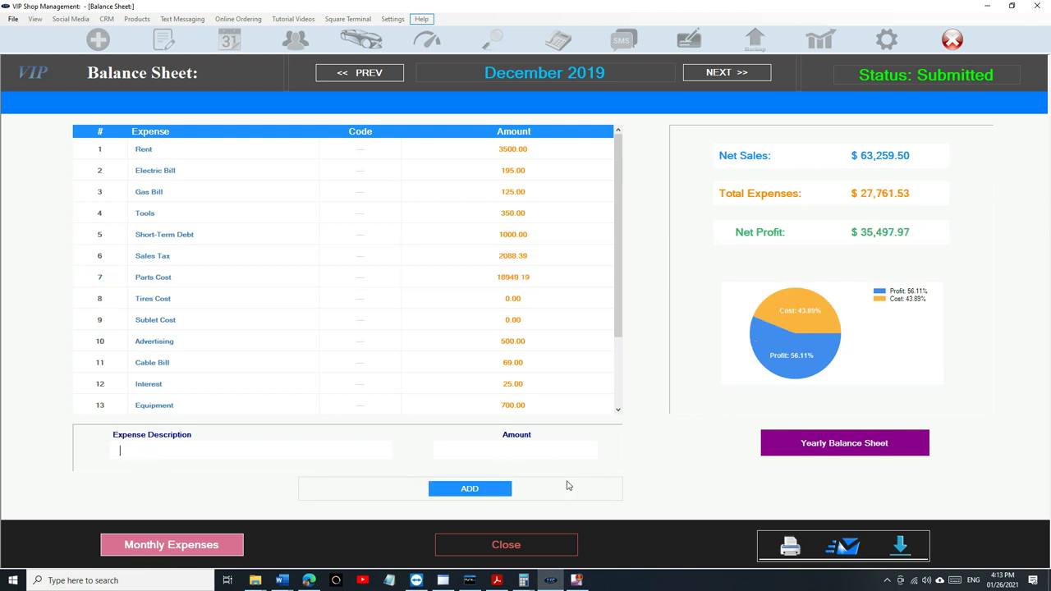
- Go back seven months and scroll through that month's balance sheet to confirm it is Submitted
click(351, 73)
click(351, 73)
click(352, 73)
click(352, 74)
click(351, 73)
click(351, 74)
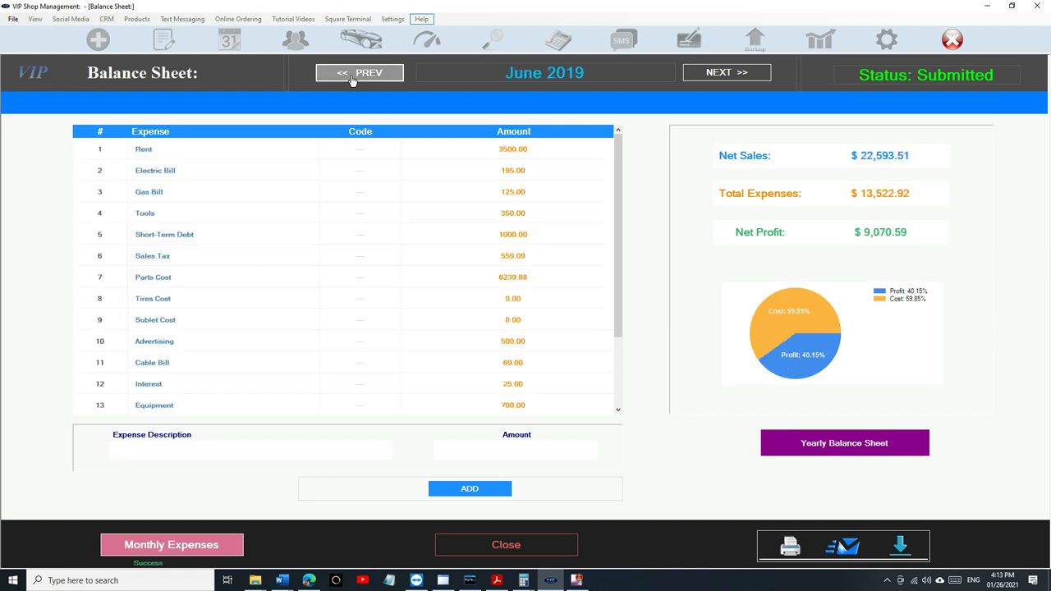
click(351, 73)
click(352, 73)
click(351, 73)
click(352, 73)
click(352, 73)
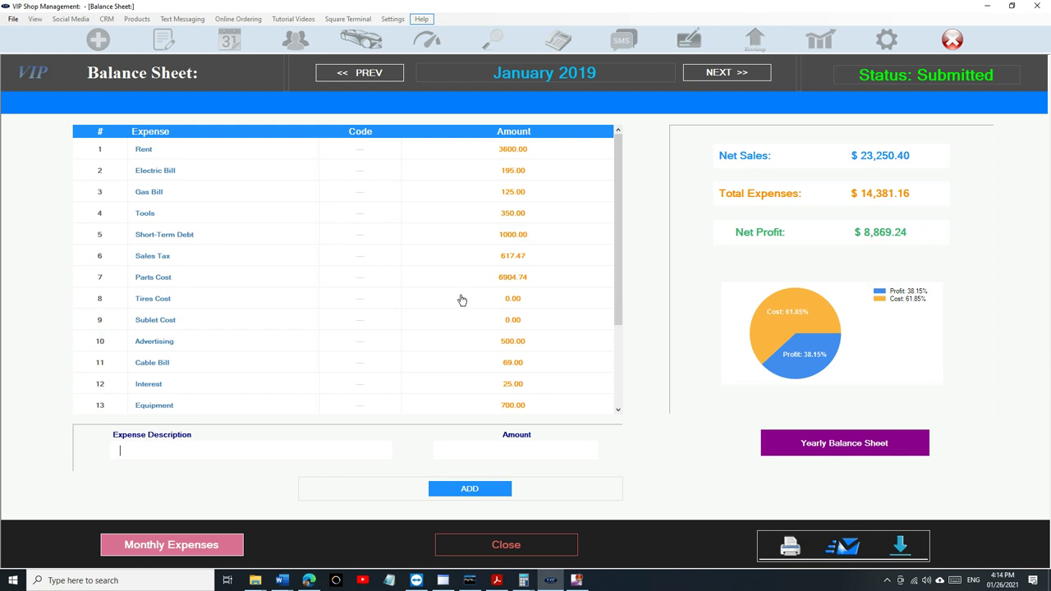
scroll(263, 321, down, 3)
scroll(263, 321, up, 3)
scroll(222, 253, down, 3)
scroll(222, 252, up, 3)
scroll(212, 288, down, 3)
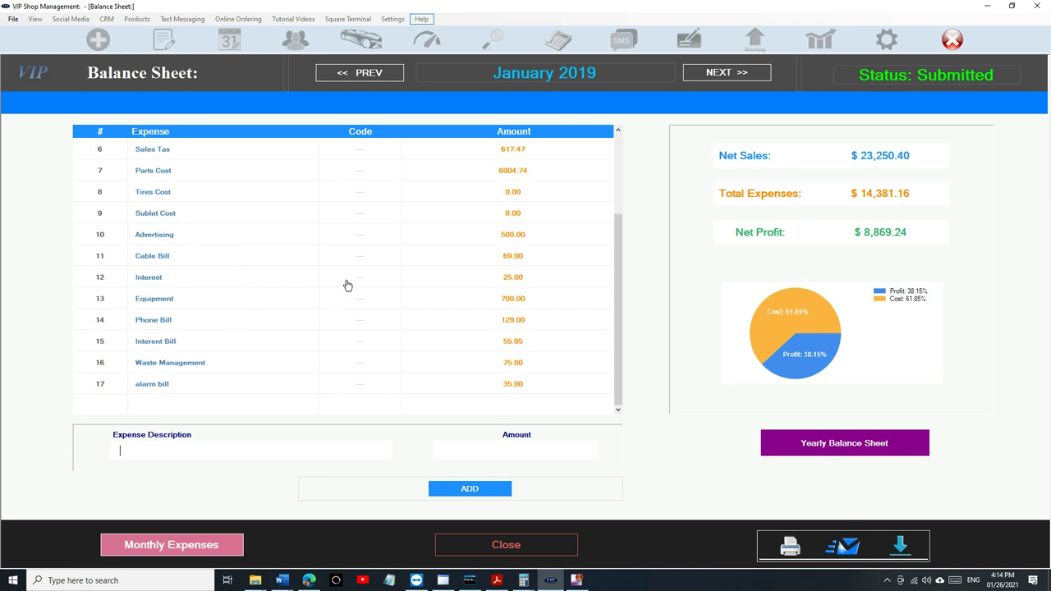
scroll(347, 285, up, 2)
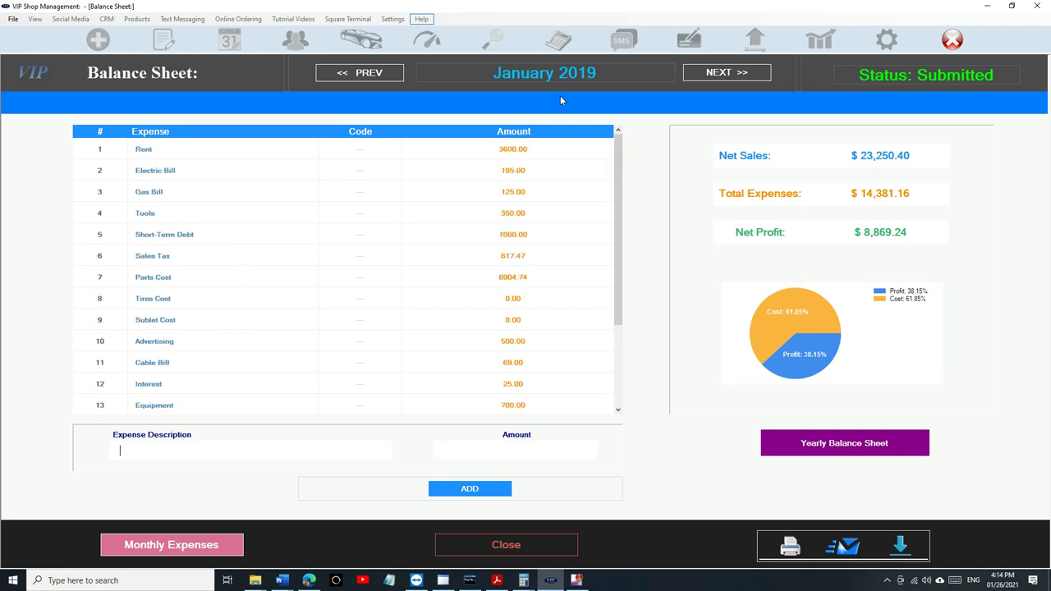
- Step forward through the remaining 2019 months into January 2020, checking each is Submitted
click(717, 78)
click(718, 78)
click(717, 78)
click(716, 79)
click(716, 79)
click(717, 79)
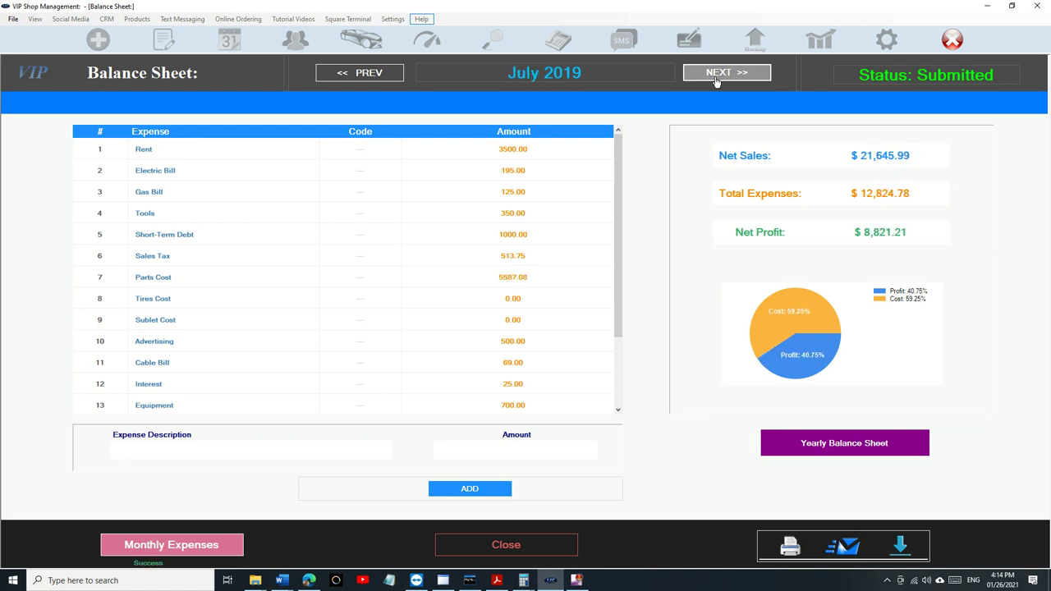
click(716, 79)
click(717, 79)
click(716, 78)
click(715, 80)
click(711, 80)
click(711, 80)
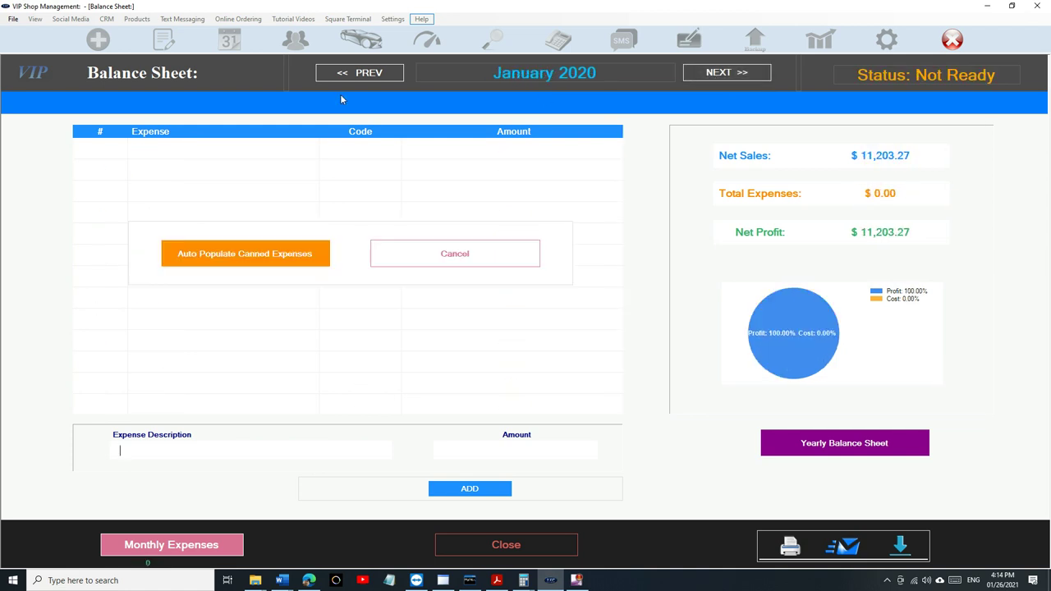
- Return from January 2020 to the July 2019 sheet showing net profit $8,821.21
click(347, 73)
click(347, 74)
click(347, 74)
click(347, 74)
click(347, 75)
click(347, 74)
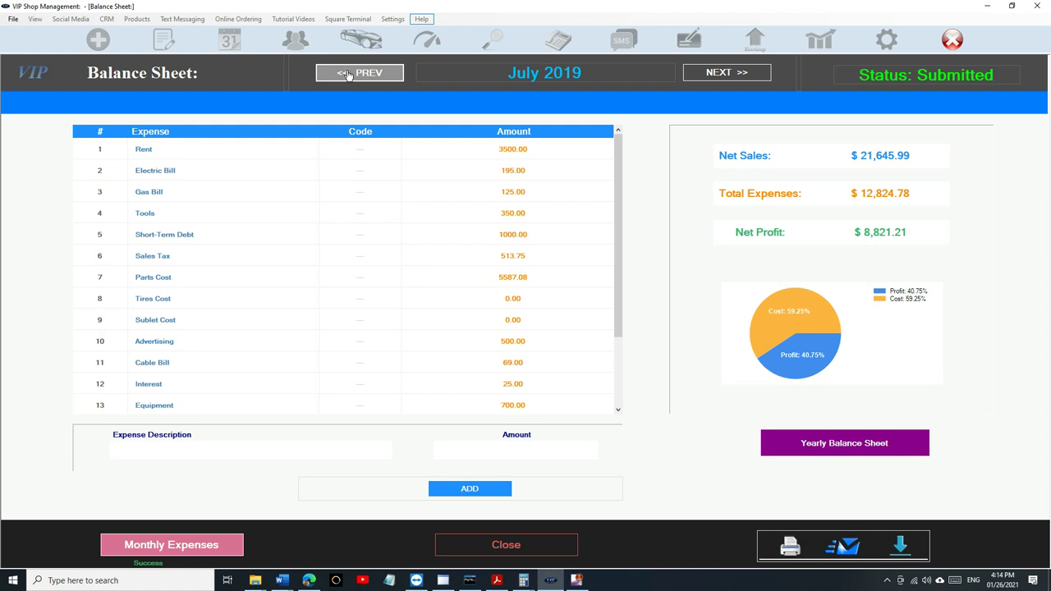
click(348, 74)
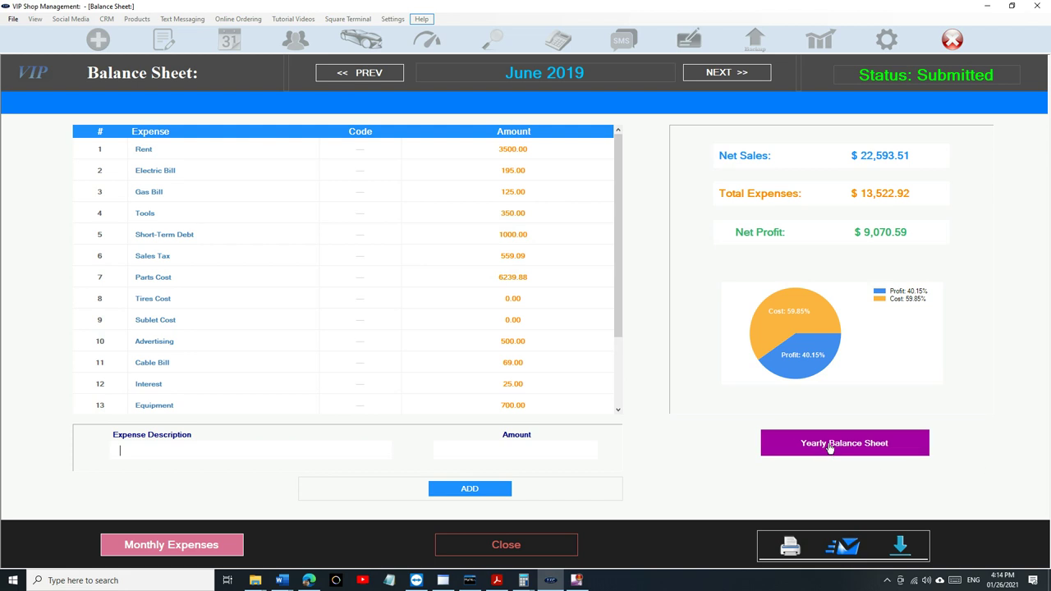
- Generate the 2019 yearly balance sheet and review its expense table totalling $371,020.52
click(830, 448)
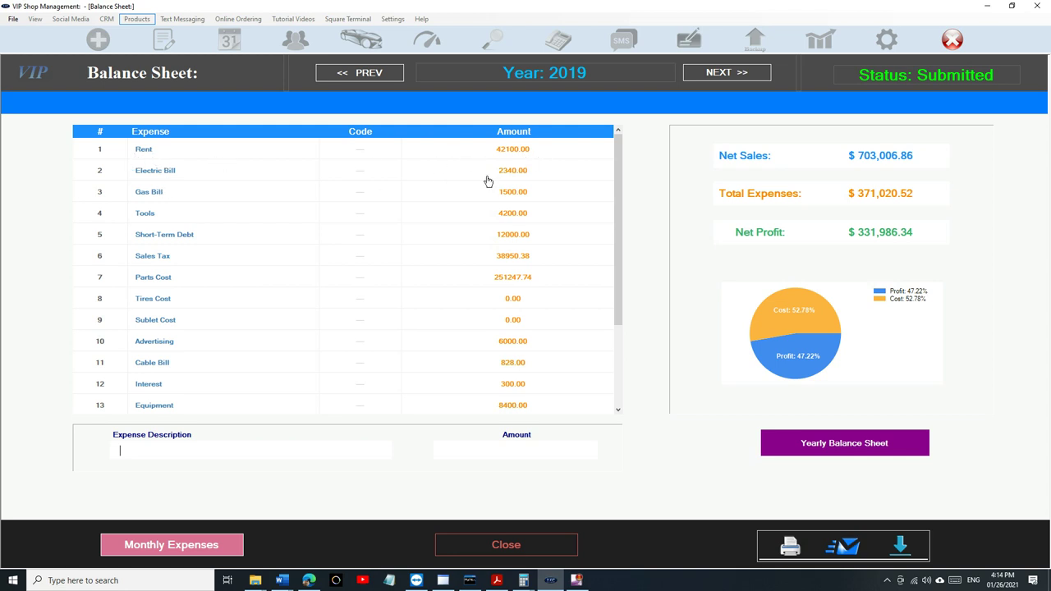
scroll(437, 242, down, 3)
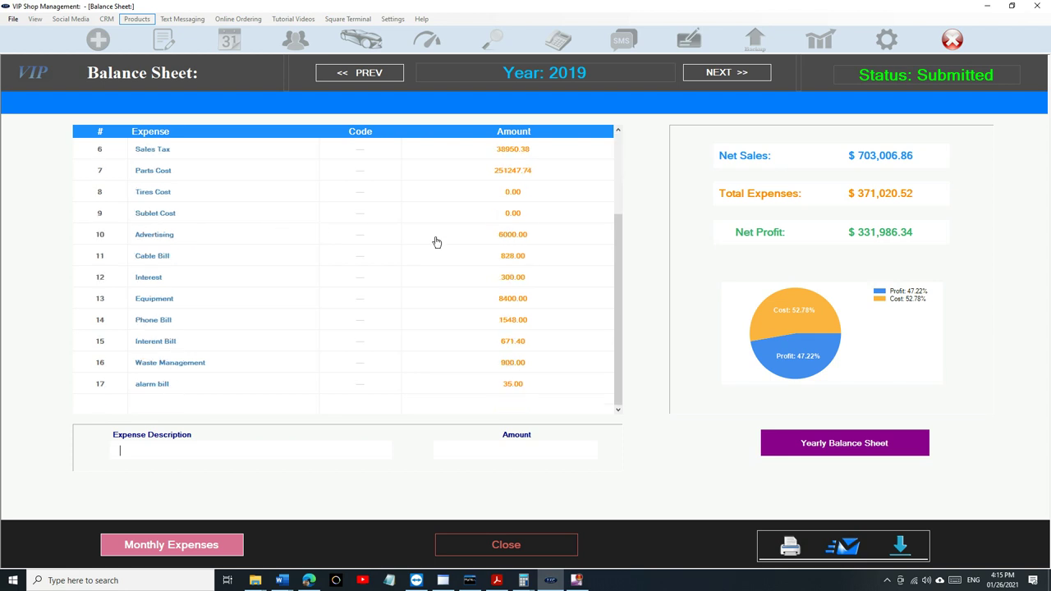
scroll(437, 242, up, 3)
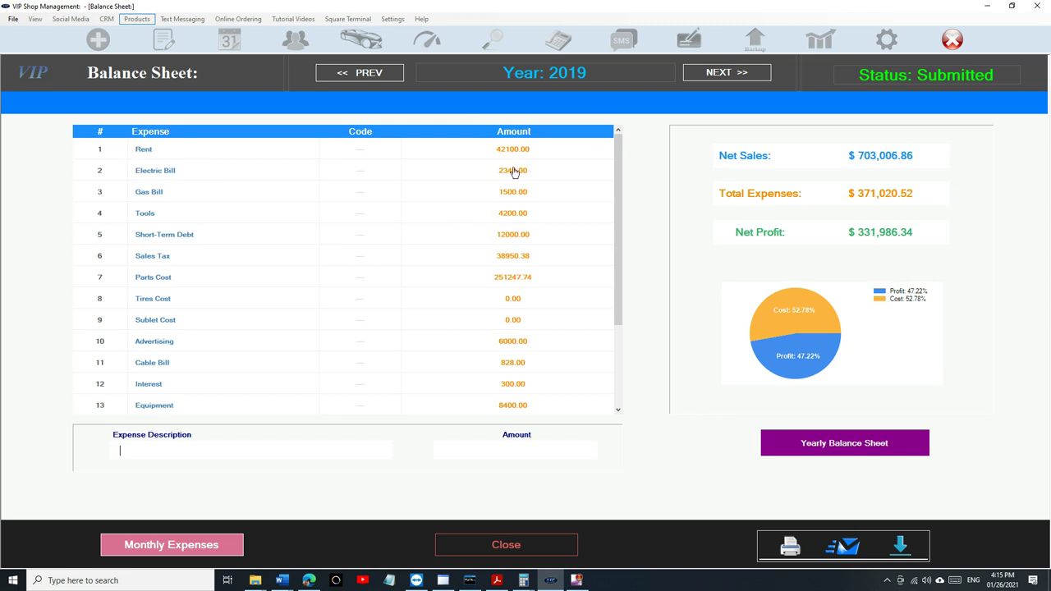
scroll(212, 206, down, 2)
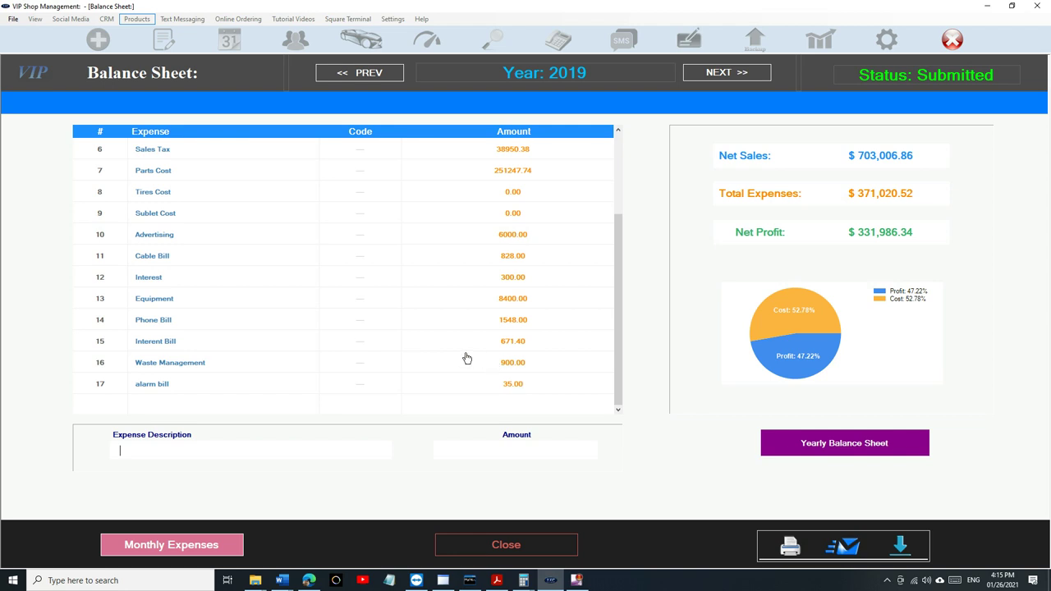
scroll(467, 359, up, 2)
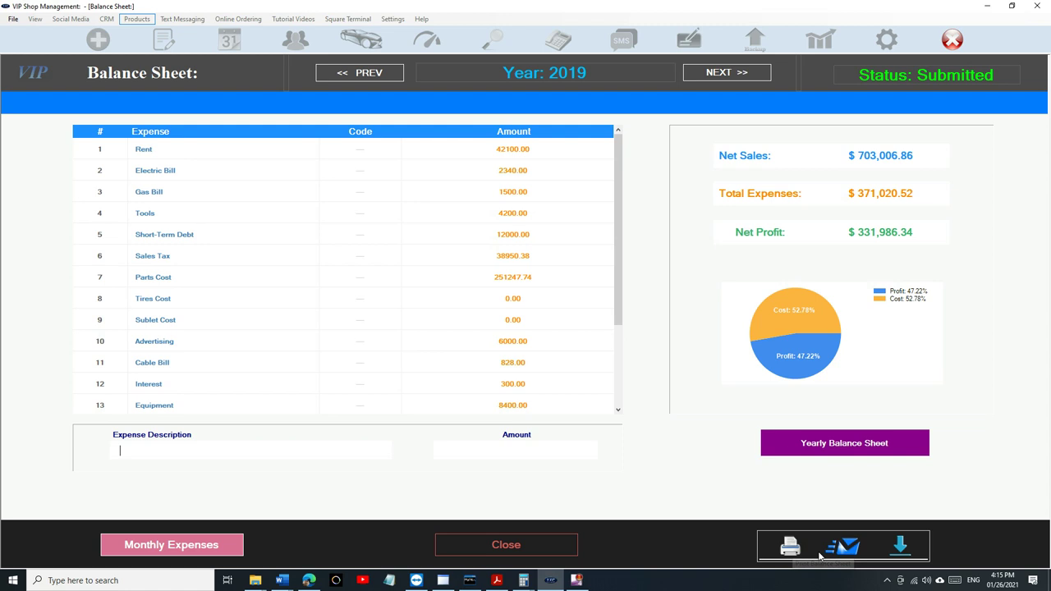
- Save the yearly balance sheet as PDF 'test33' on the Desktop, then minimise the program
click(901, 546)
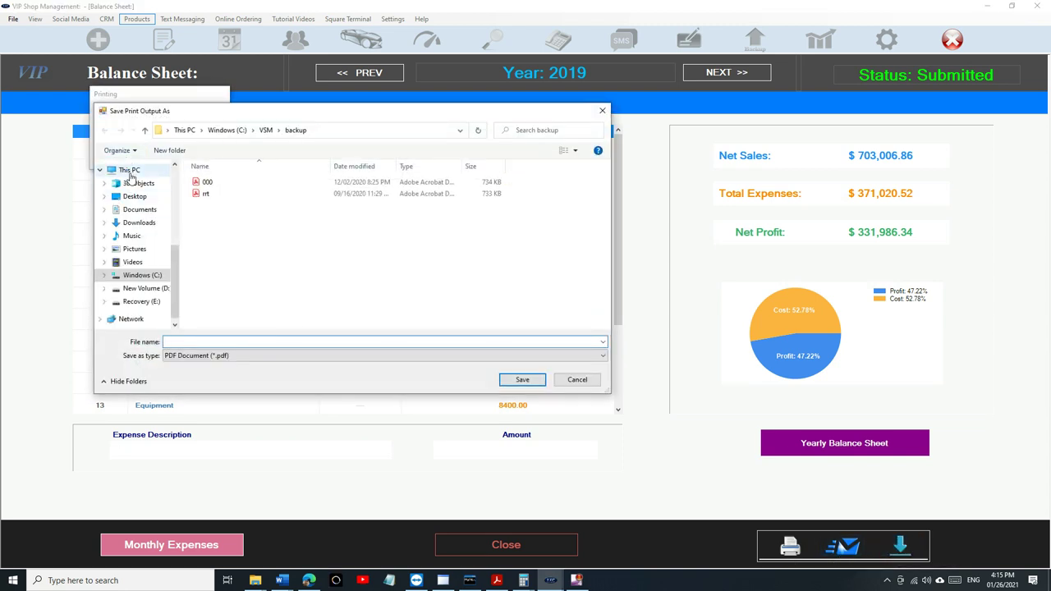
click(129, 170)
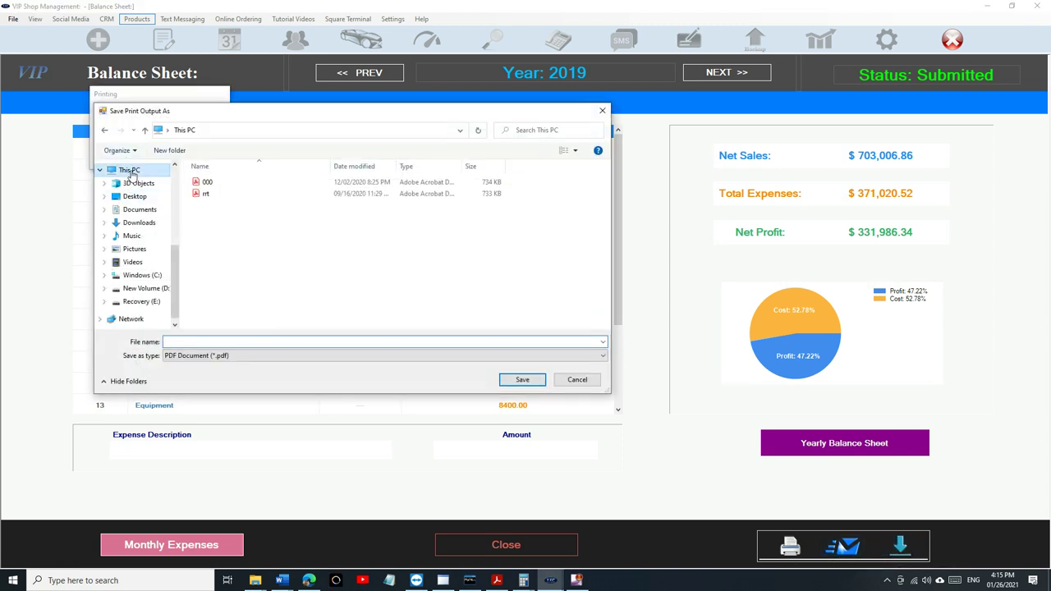
click(136, 223)
click(135, 199)
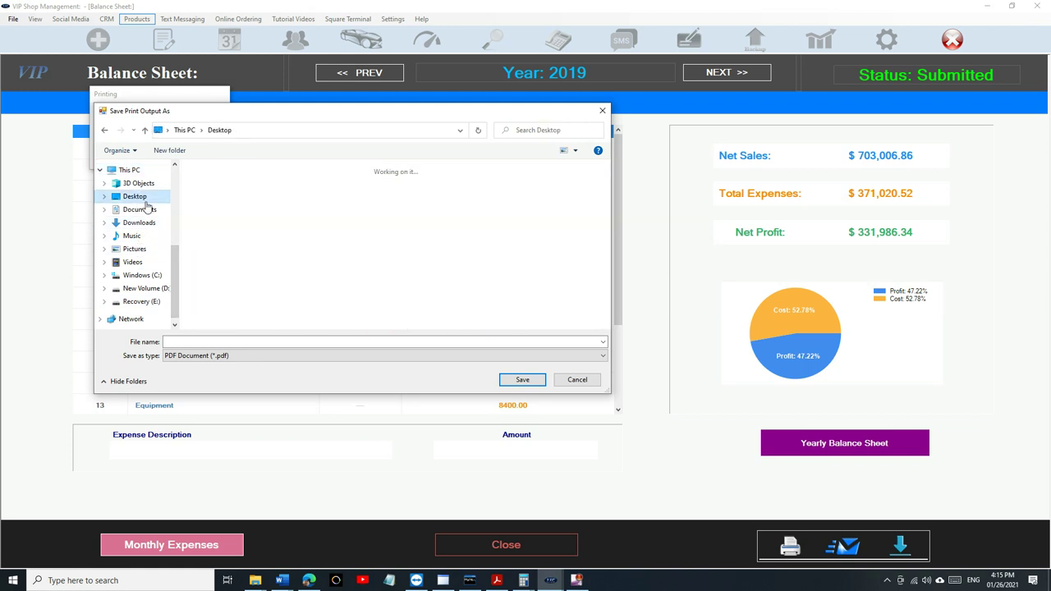
click(229, 342)
text(test)
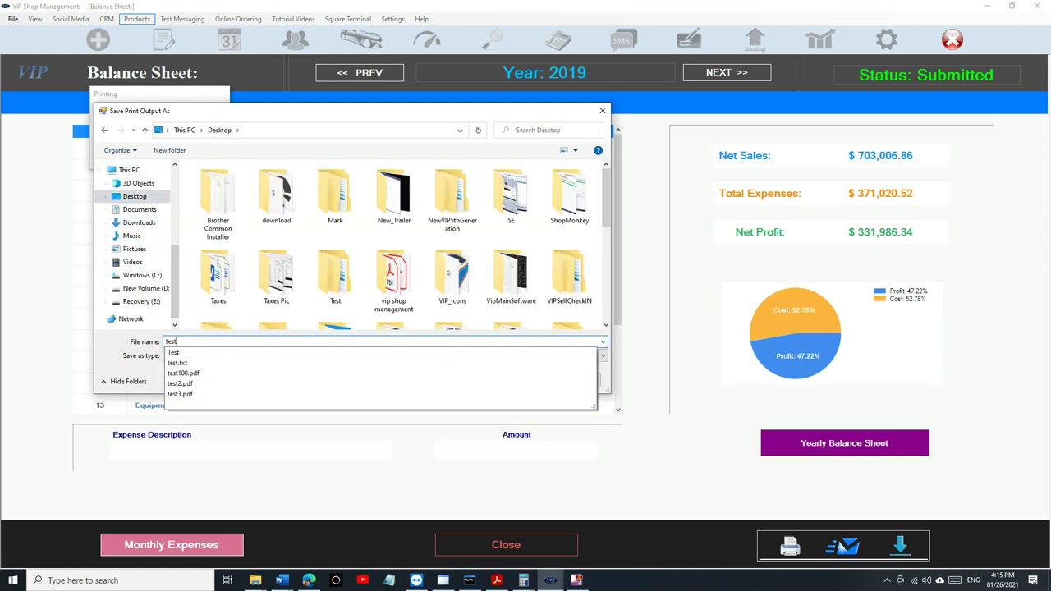
text(33)
key(Return)
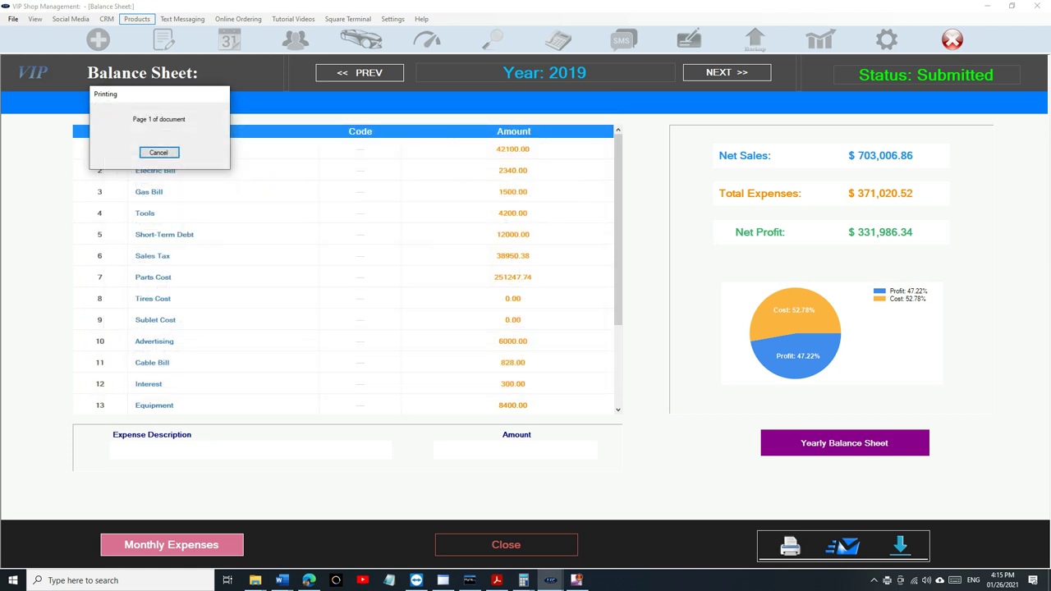
click(987, 5)
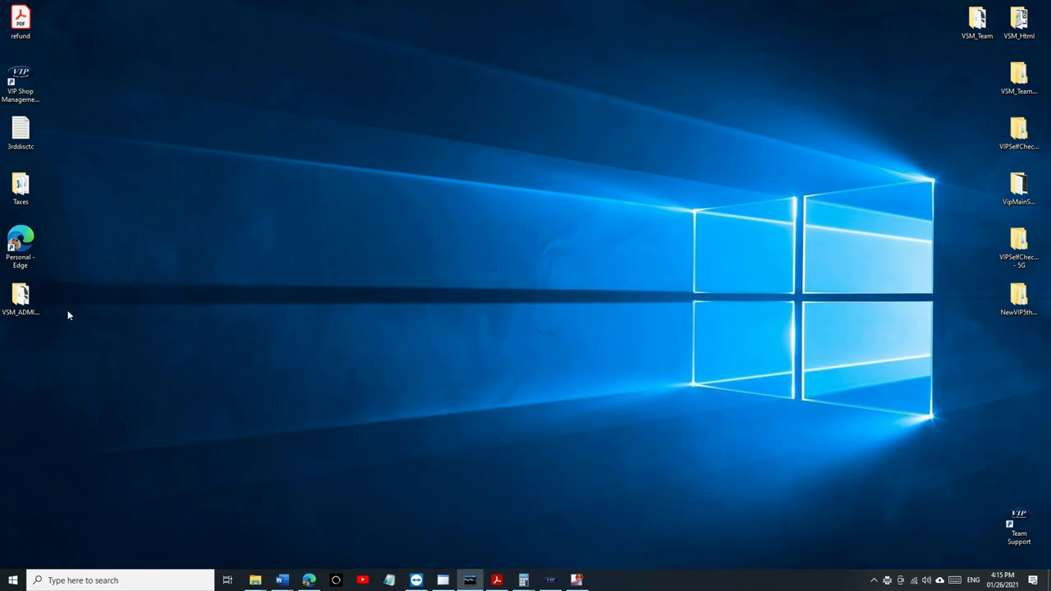
- Open test300.pdf in Acrobat and select the Year 2019 heading and the Rent and Electric Bill rows
double_click(21, 353)
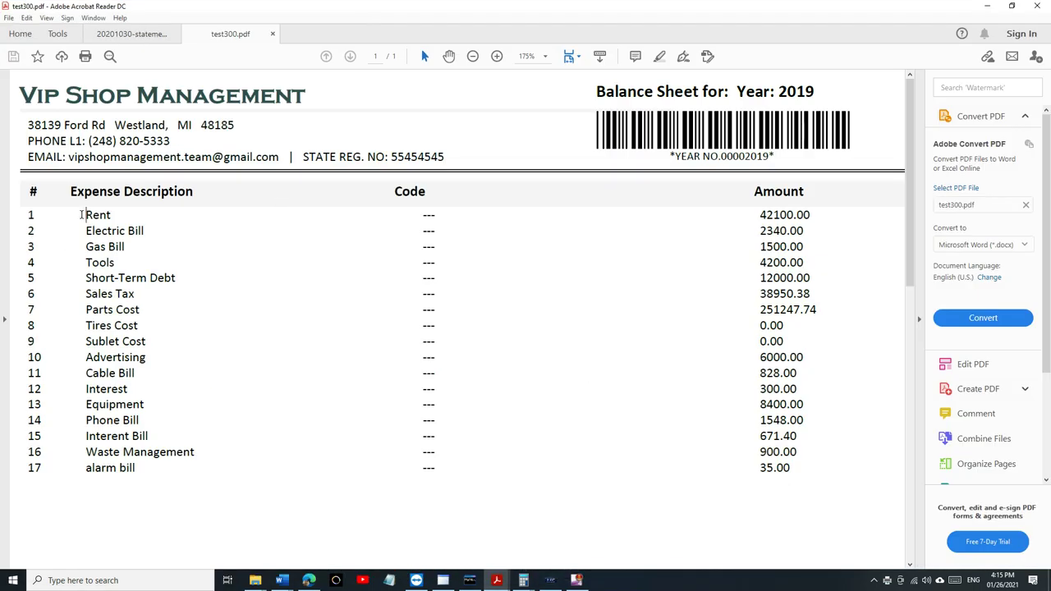
drag(593, 95, 821, 98)
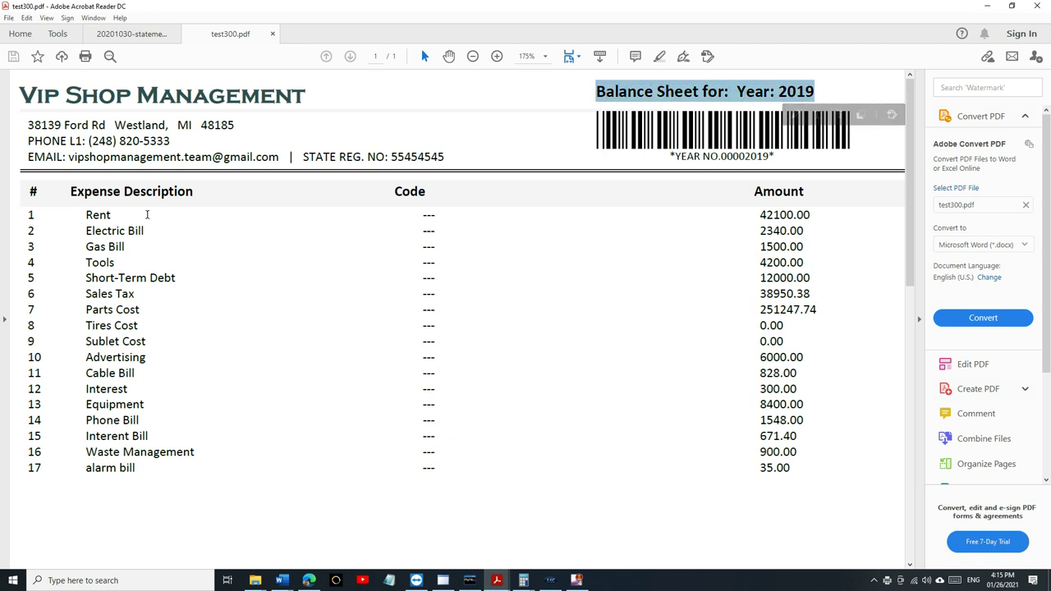
drag(84, 215, 772, 229)
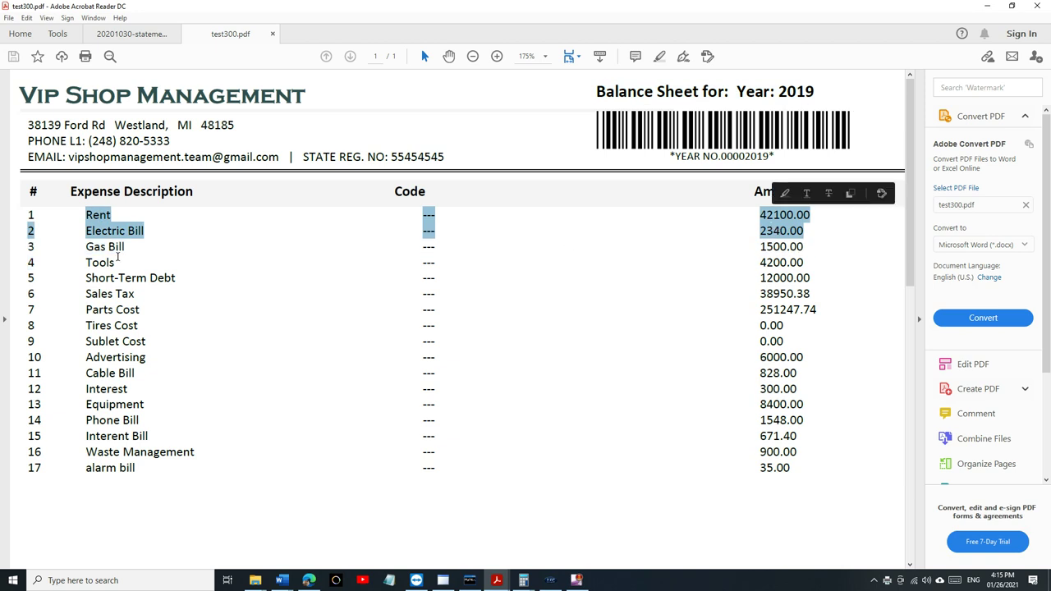
click(754, 231)
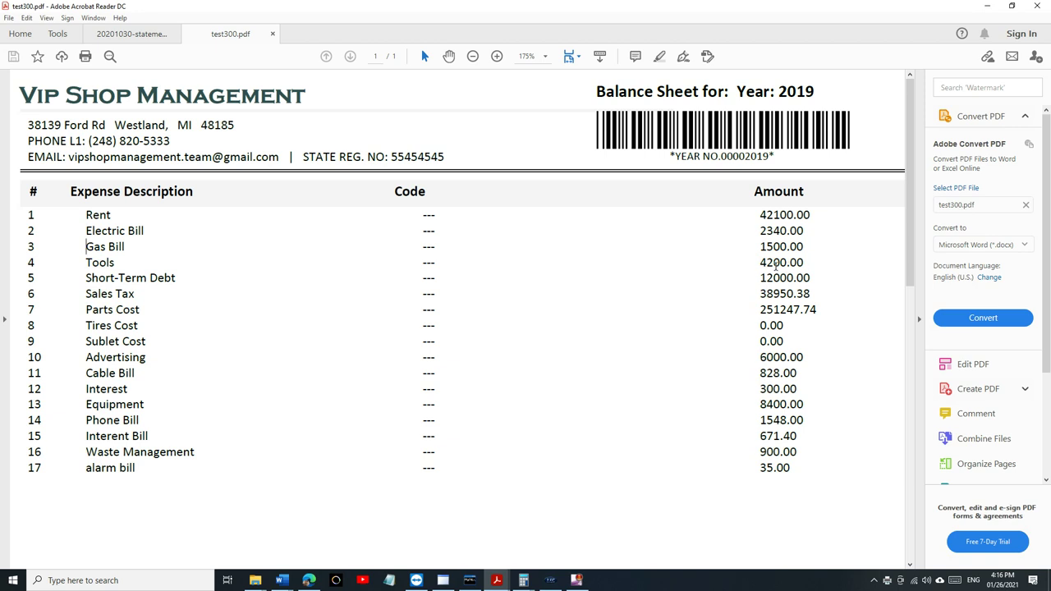
- Select the Gas Bill row and the Parts Cost amount 251247.74
shift+click(760, 247)
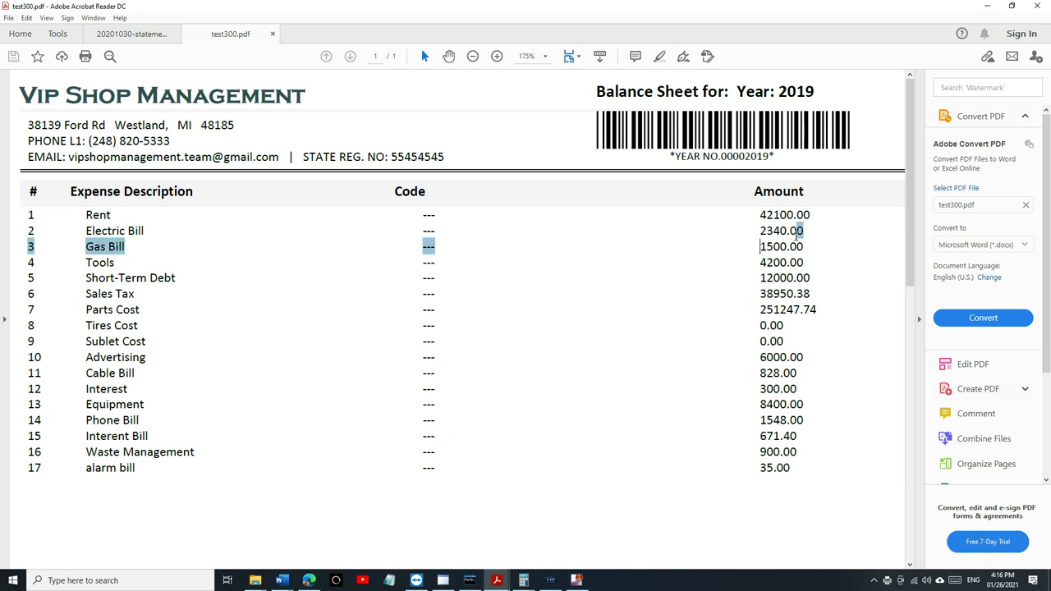
click(661, 326)
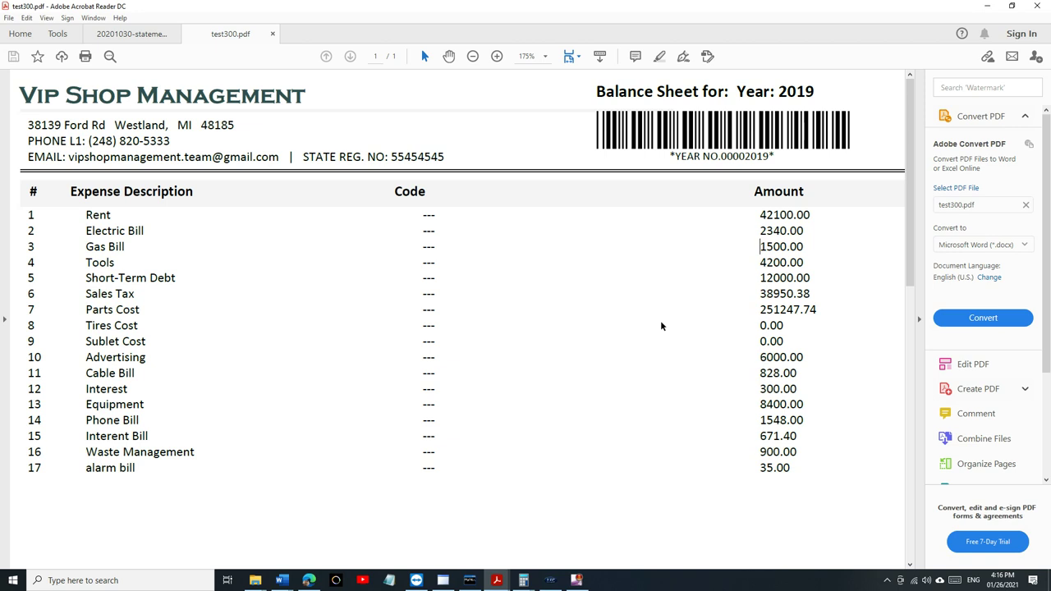
double_click(781, 309)
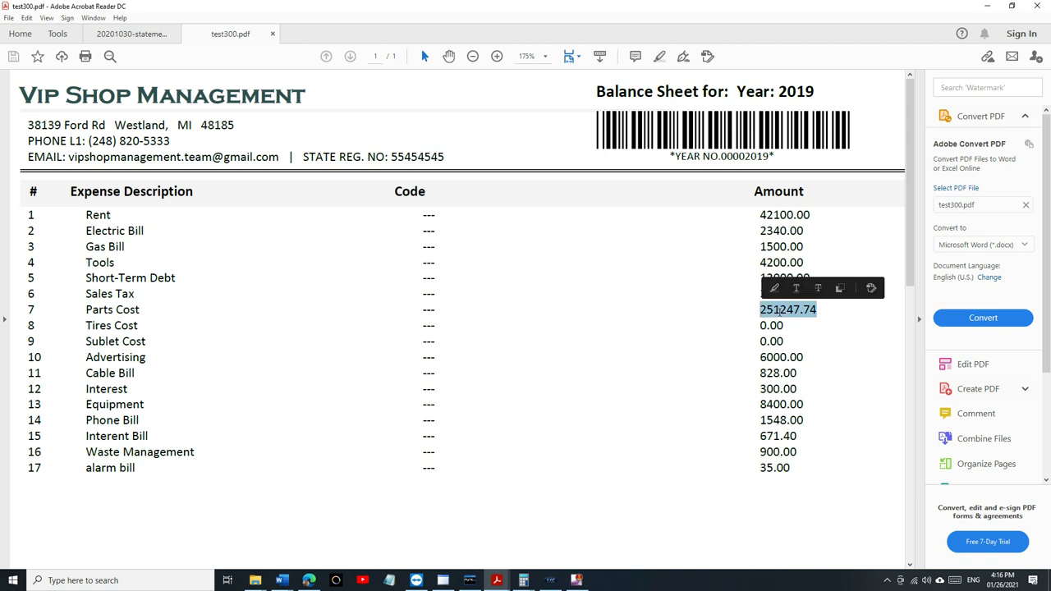
click(778, 316)
scroll(759, 308, down, 3)
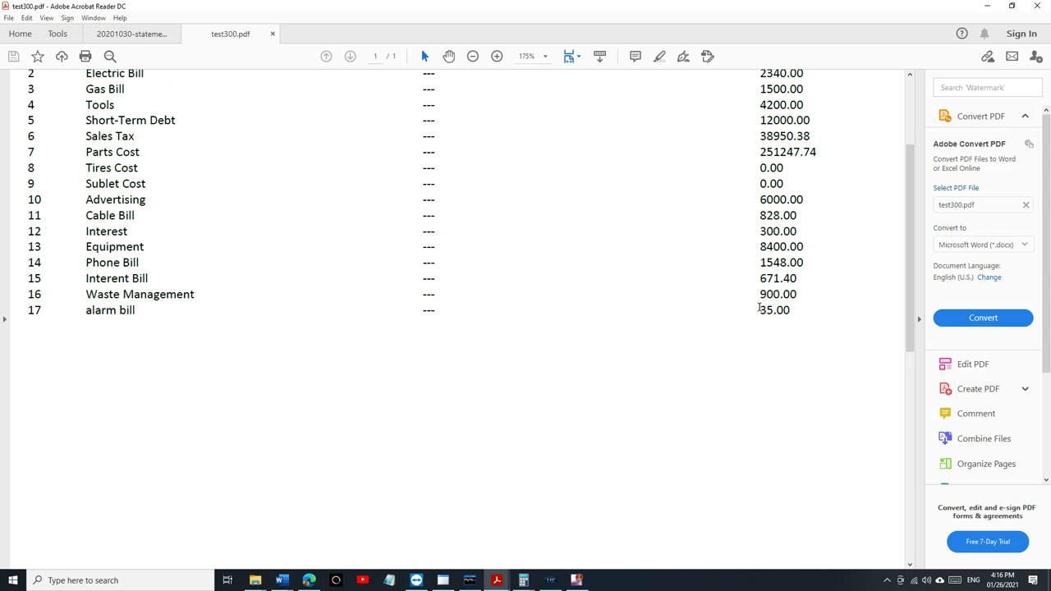
scroll(761, 309, down, 10)
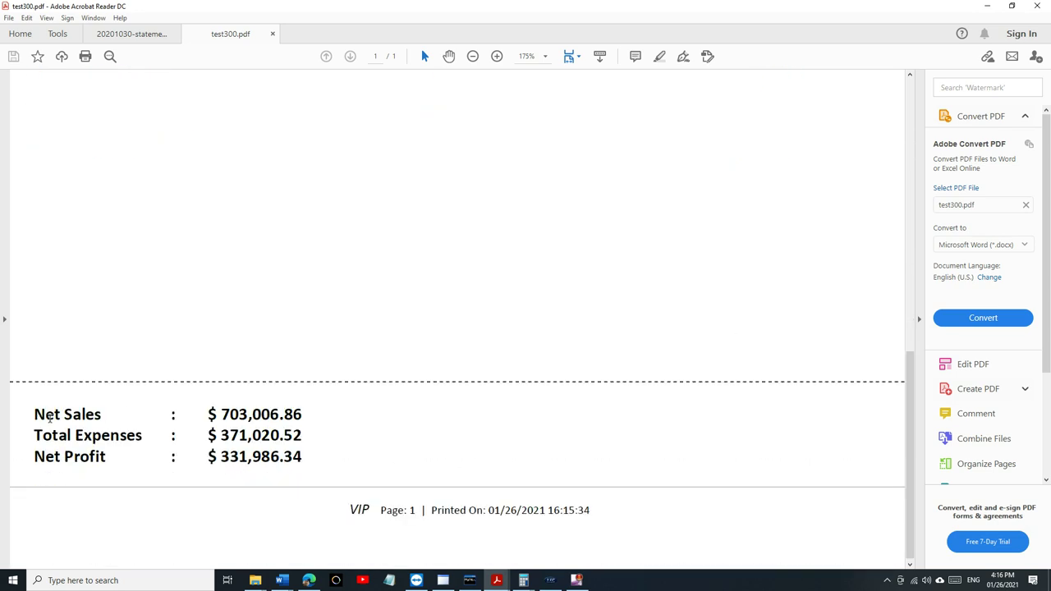
drag(60, 412, 115, 458)
click(183, 465)
scroll(609, 450, down, 1)
scroll(609, 450, up, 10)
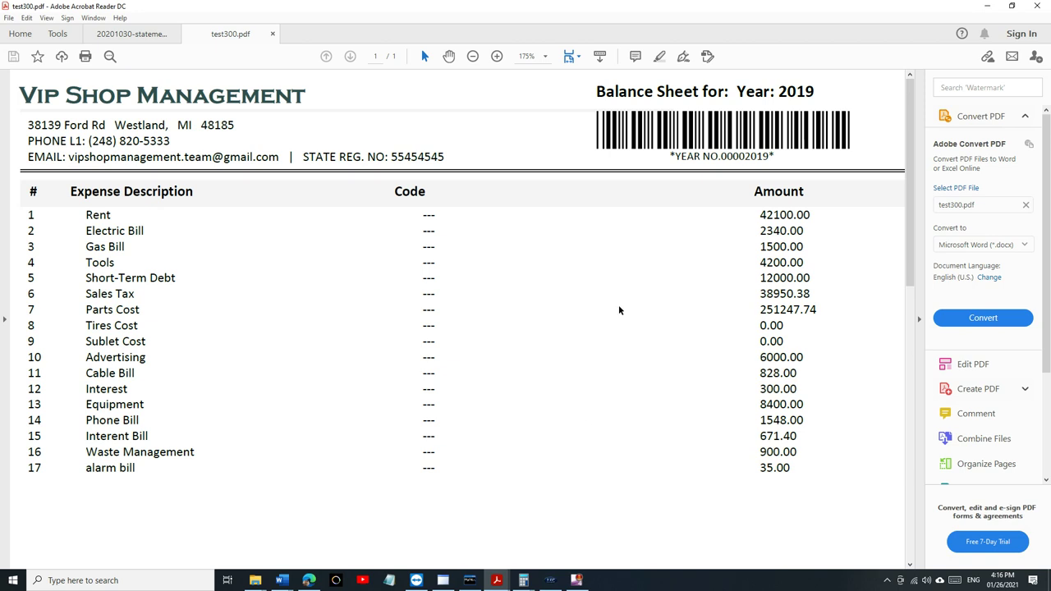
- Minimise Acrobat and restore VIP Shop Management showing the 2019 yearly balance sheet
click(992, 6)
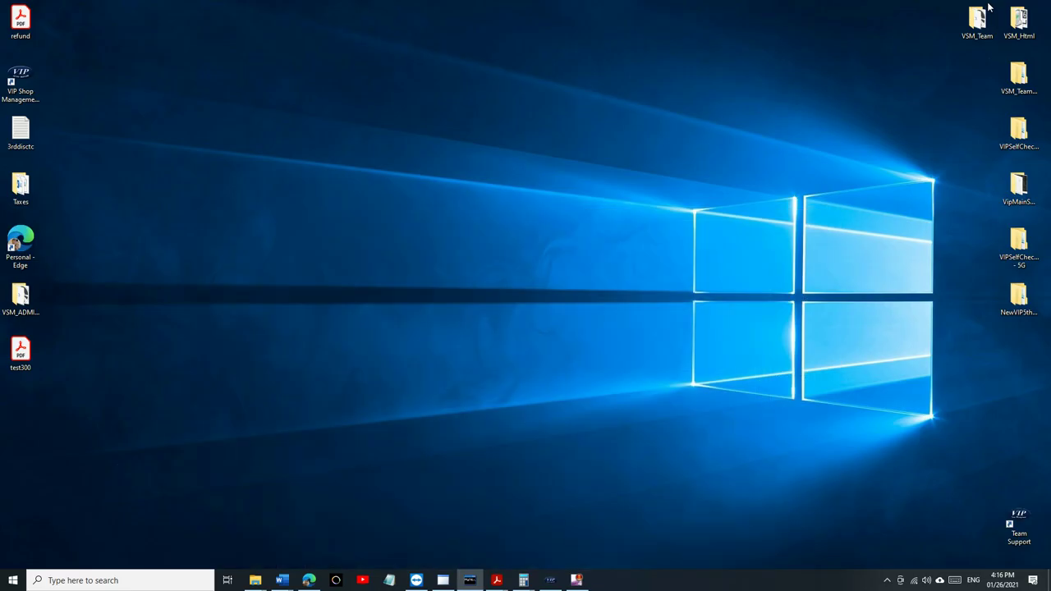
click(550, 580)
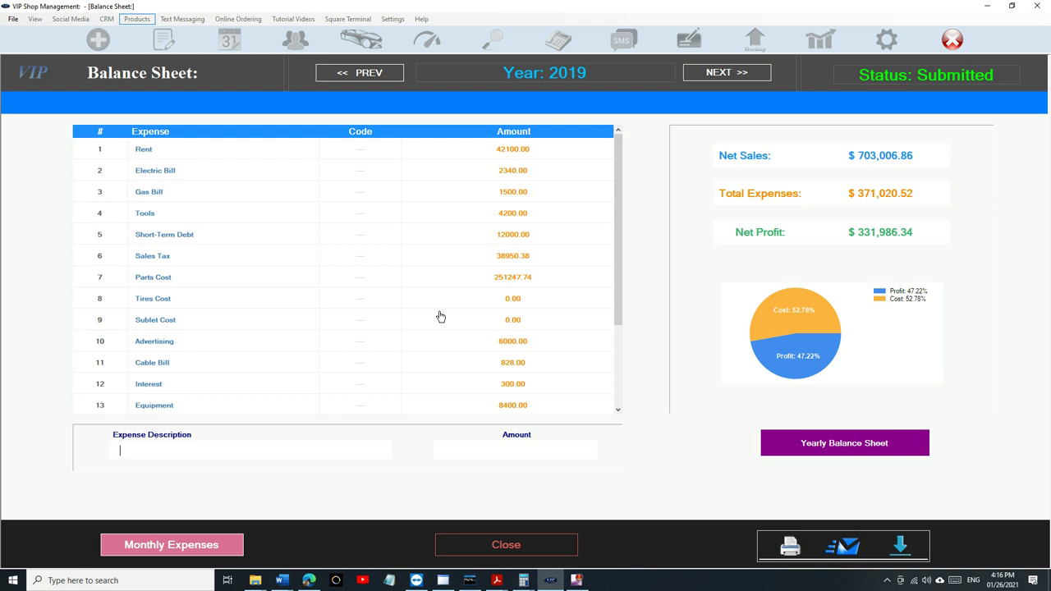